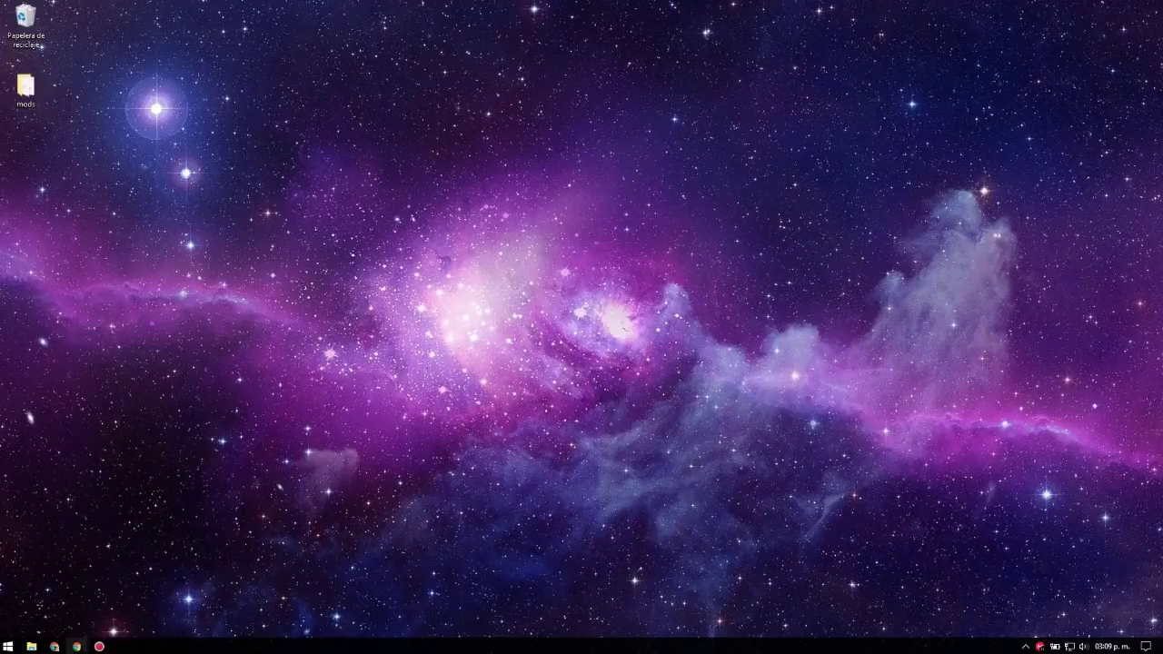
# Open Chrome, search Google for "labymod minecraft" and open the LabyMod for Minecraft website
pyautogui.click(77, 646)
pyautogui.click(625, 300)
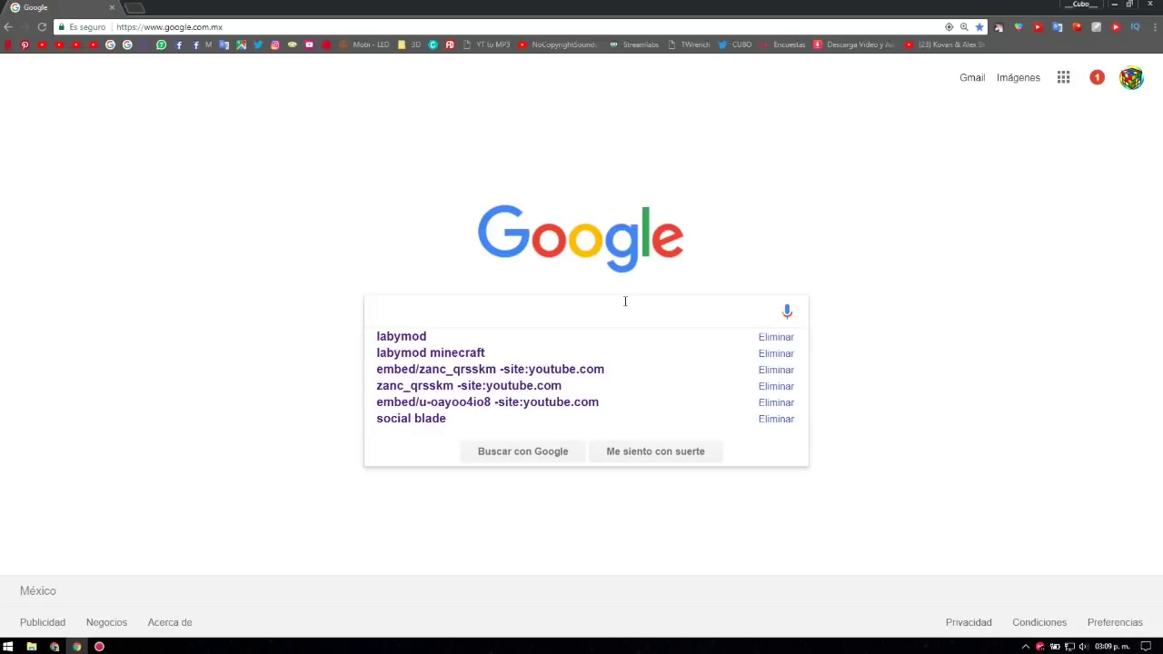
pyautogui.click(514, 352)
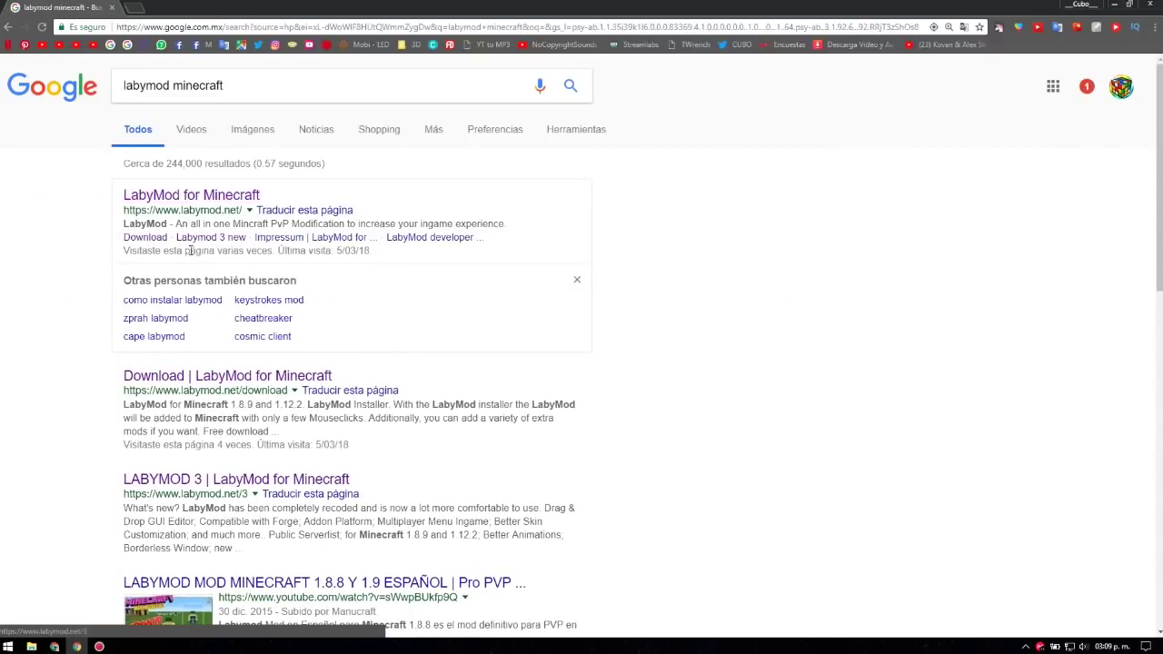
pyautogui.click(191, 196)
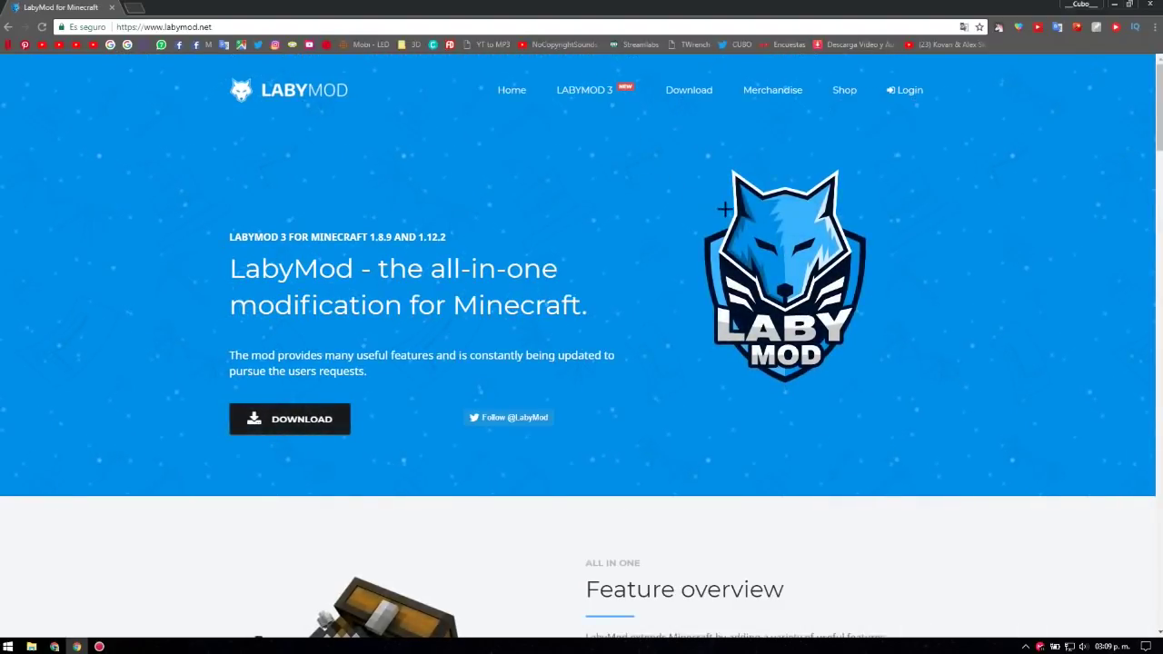
# Look over the LabyMod home page and download the free installer to the desktop as LabyMod3_Installer
pyautogui.scroll(-10, 760, 208)
pyautogui.scroll(4, 760, 291)
pyautogui.scroll(-6, 772, 309)
pyautogui.scroll(3, 785, 331)
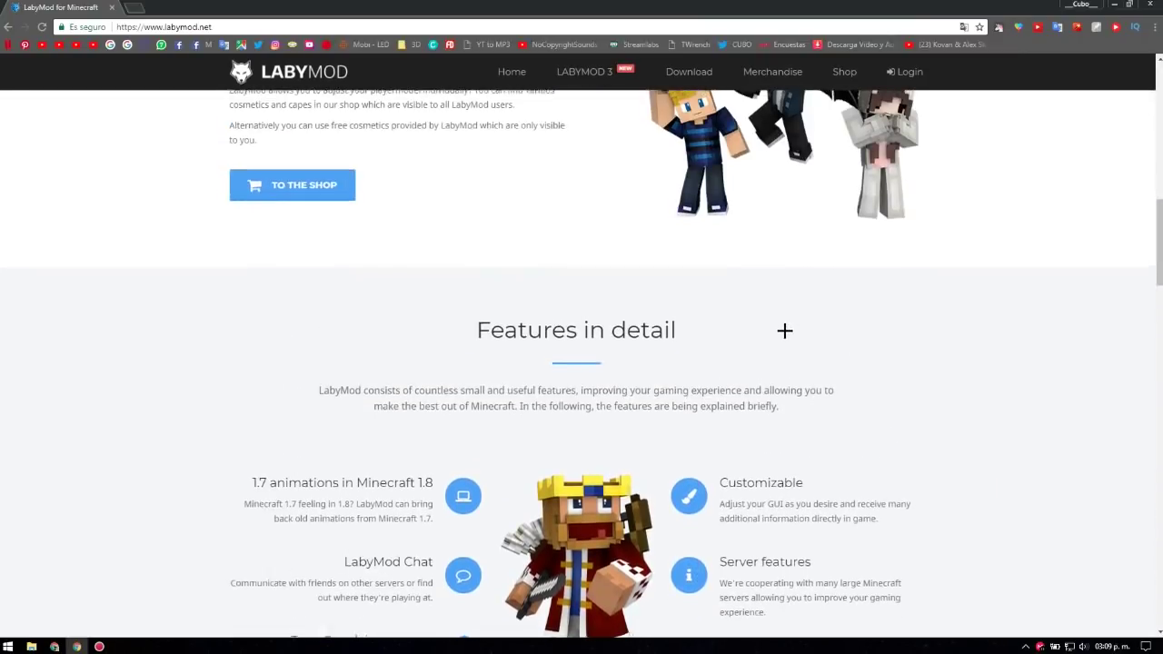
pyautogui.scroll(10, 785, 330)
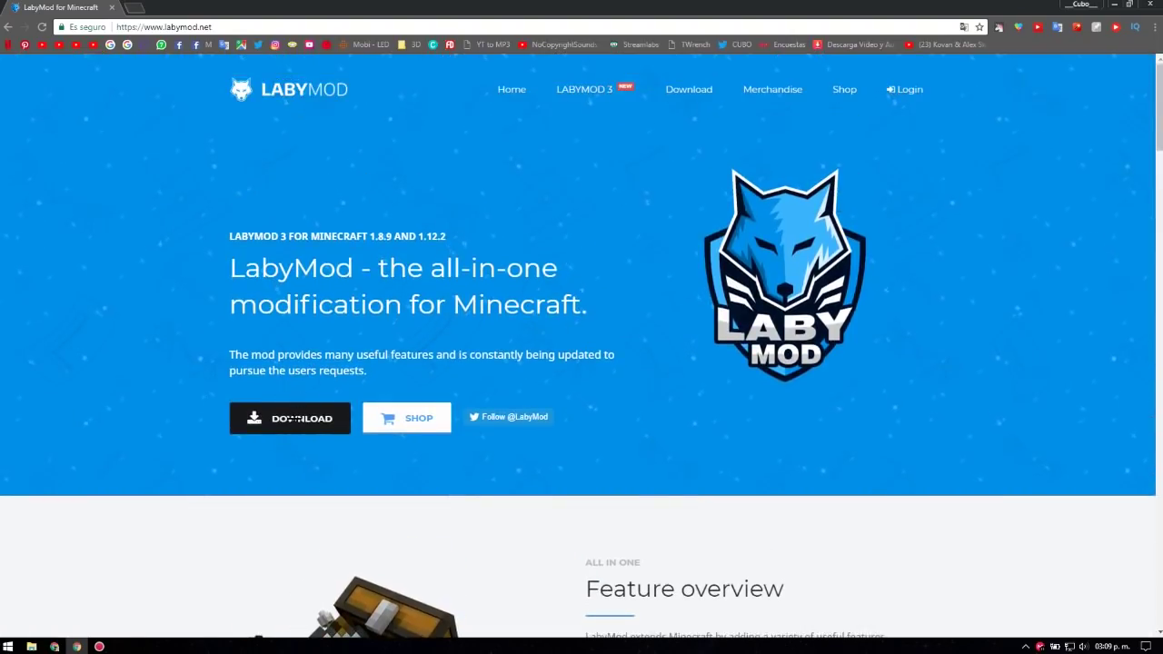
pyautogui.click(279, 423)
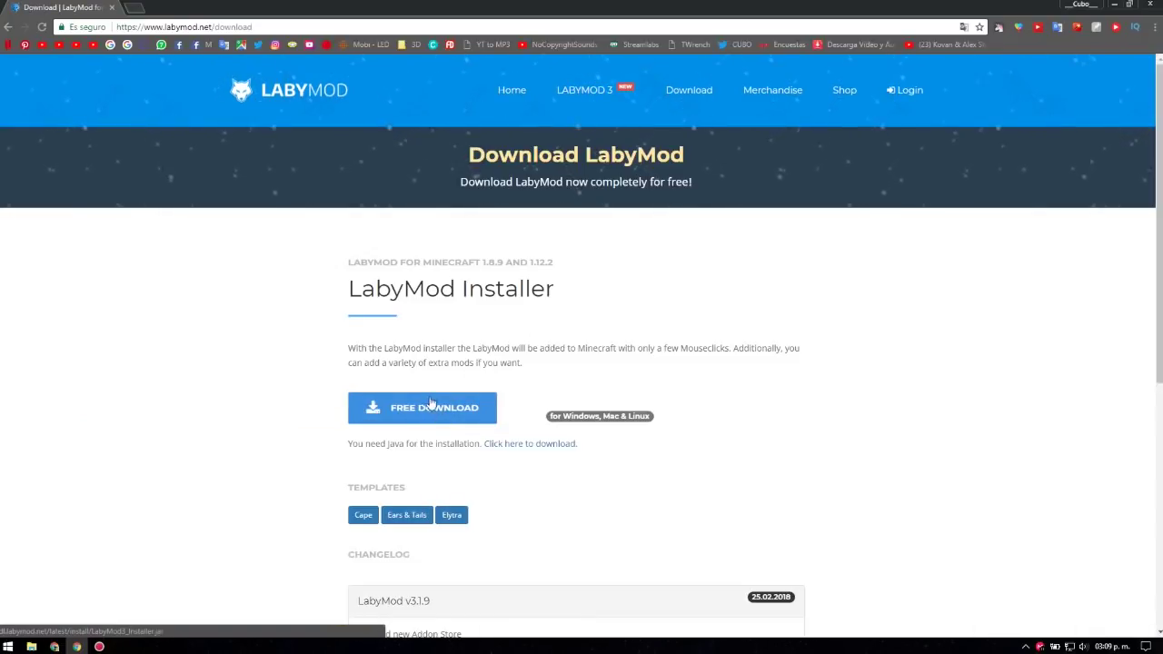
pyautogui.click(432, 406)
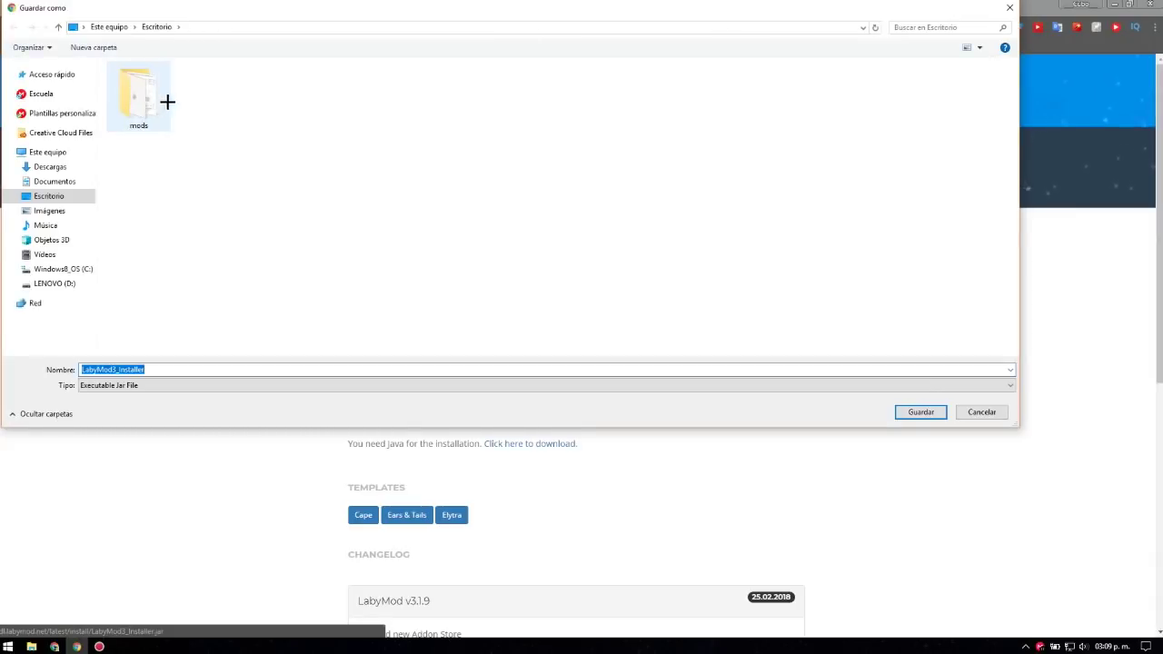
pyautogui.click(904, 416)
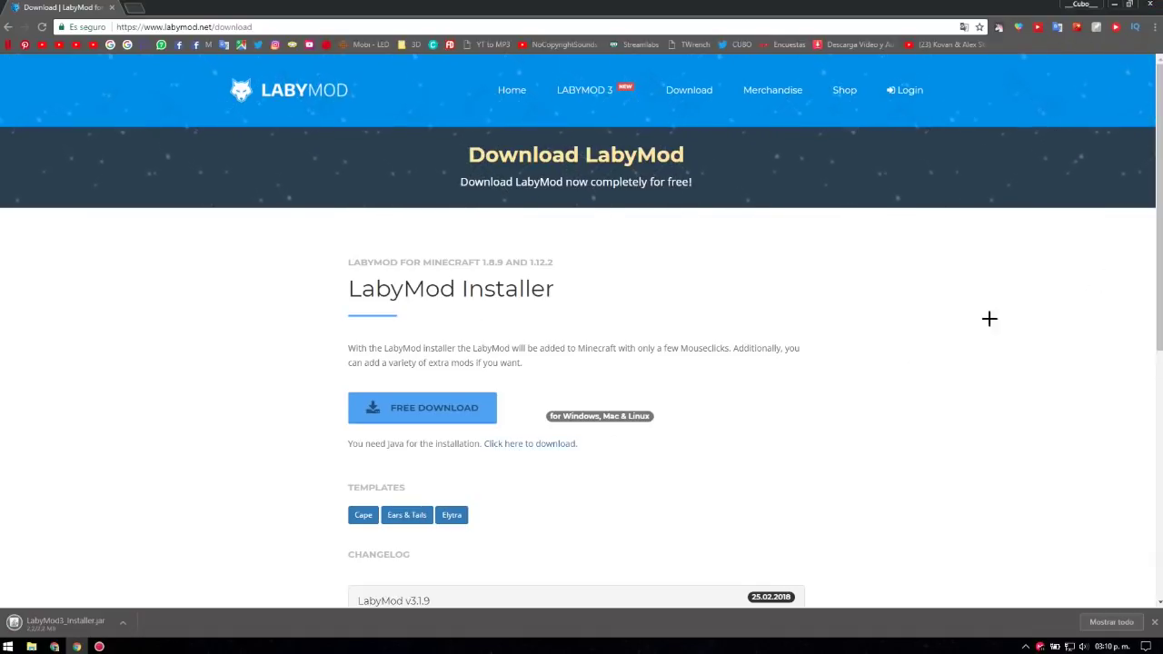
# Keep the installer download running, close the Descargas page and minimize the browser to show the desktop
pyautogui.click(1148, 4)
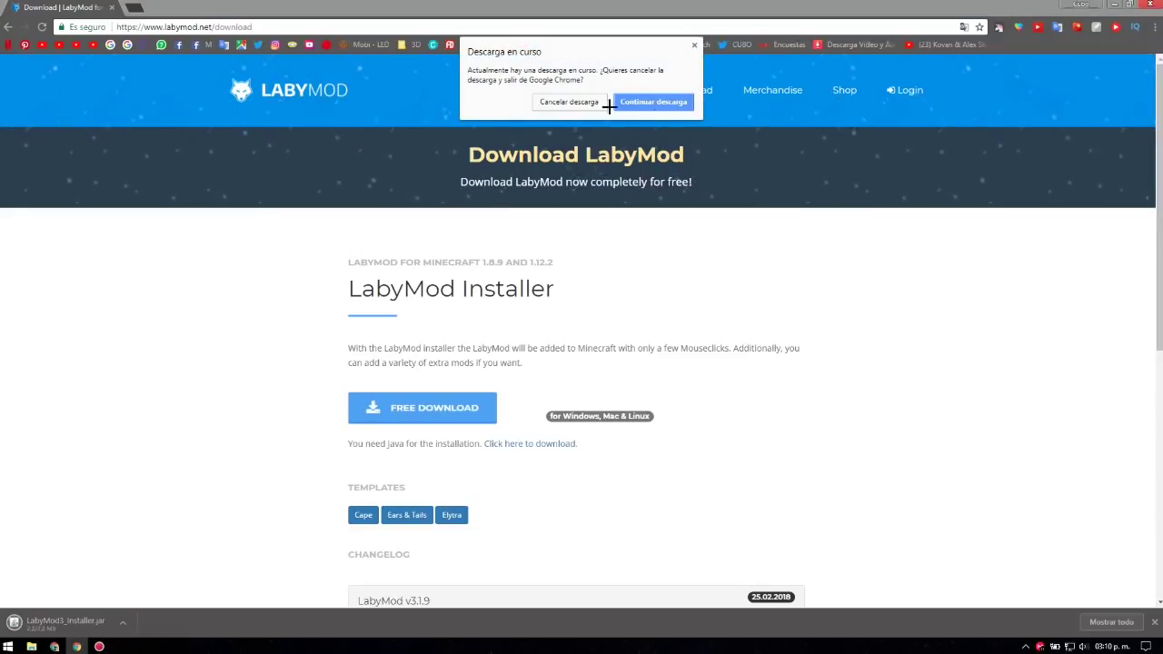
pyautogui.click(640, 102)
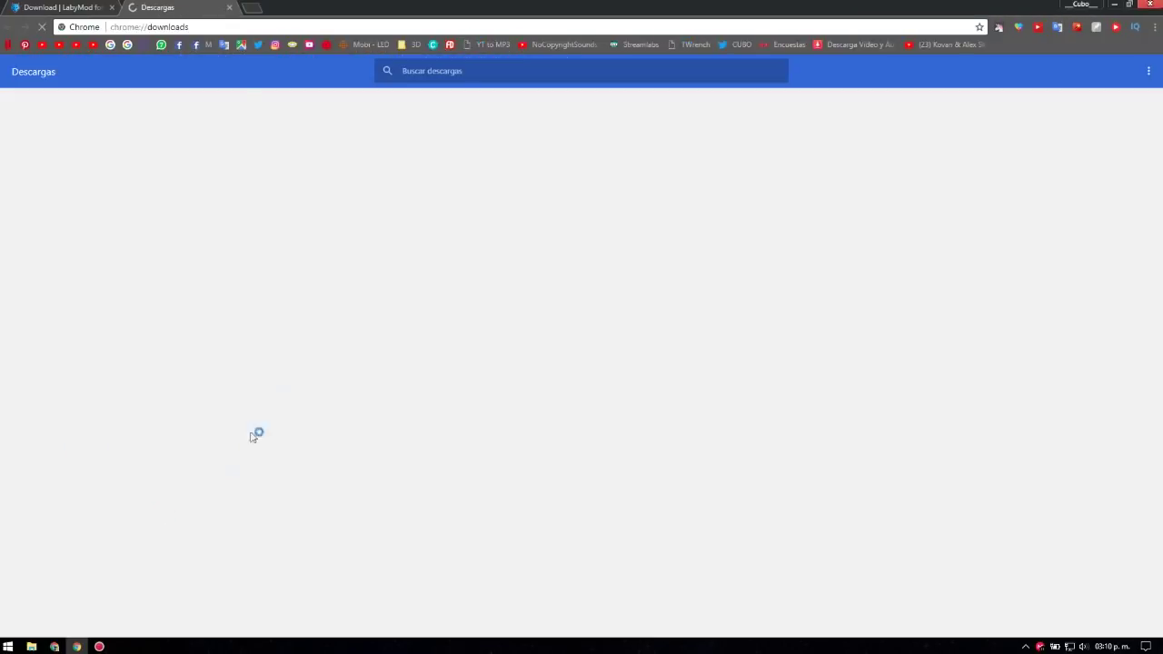
pyautogui.click(233, 10)
pyautogui.click(1115, 4)
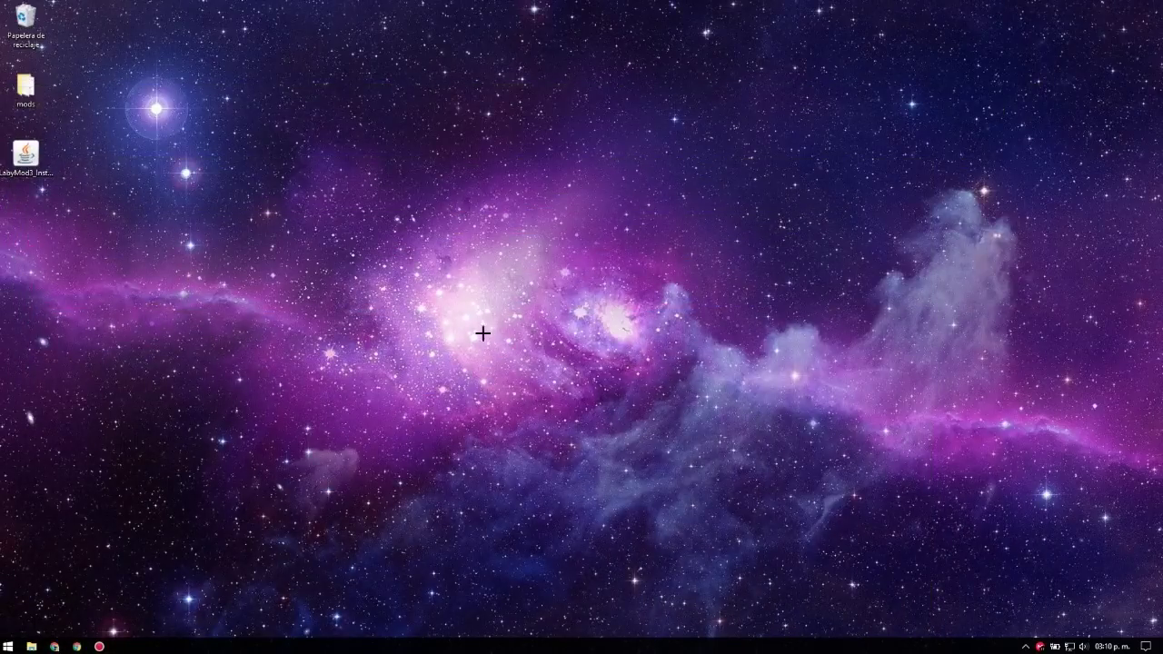
# Run the LabyMod installer from the desktop, choose Forge for Minecraft 1.8.9 and continue to the addon selection
pyautogui.moveTo(26, 154); pyautogui.dragTo(577, 315)
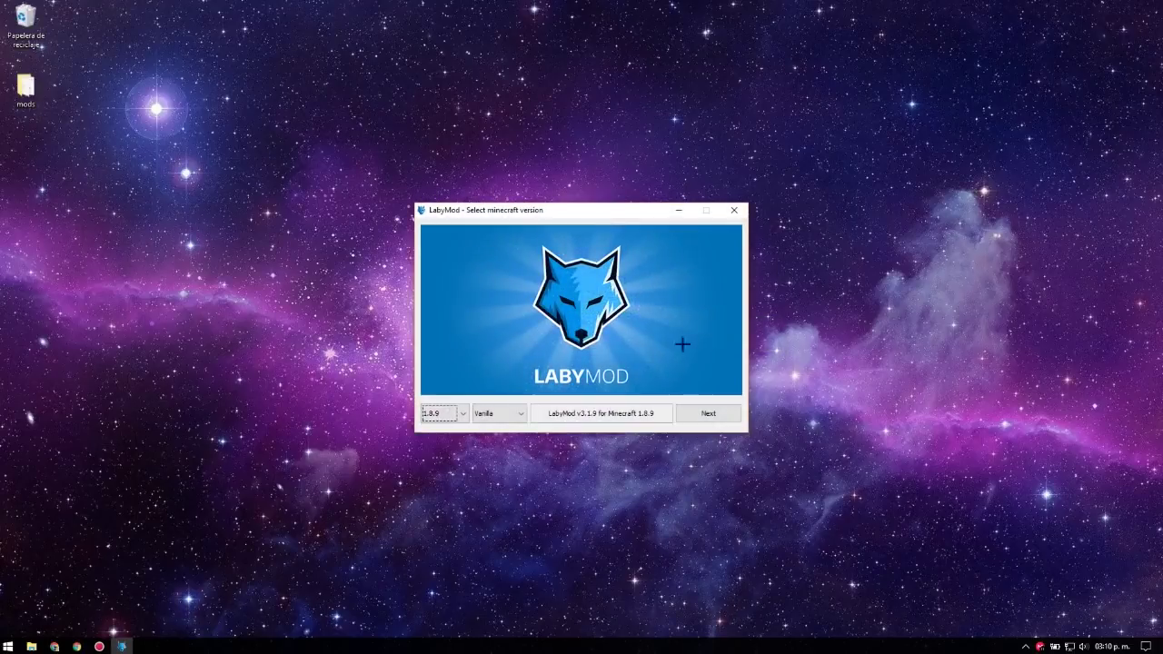
pyautogui.moveTo(512, 211); pyautogui.dragTo(573, 183)
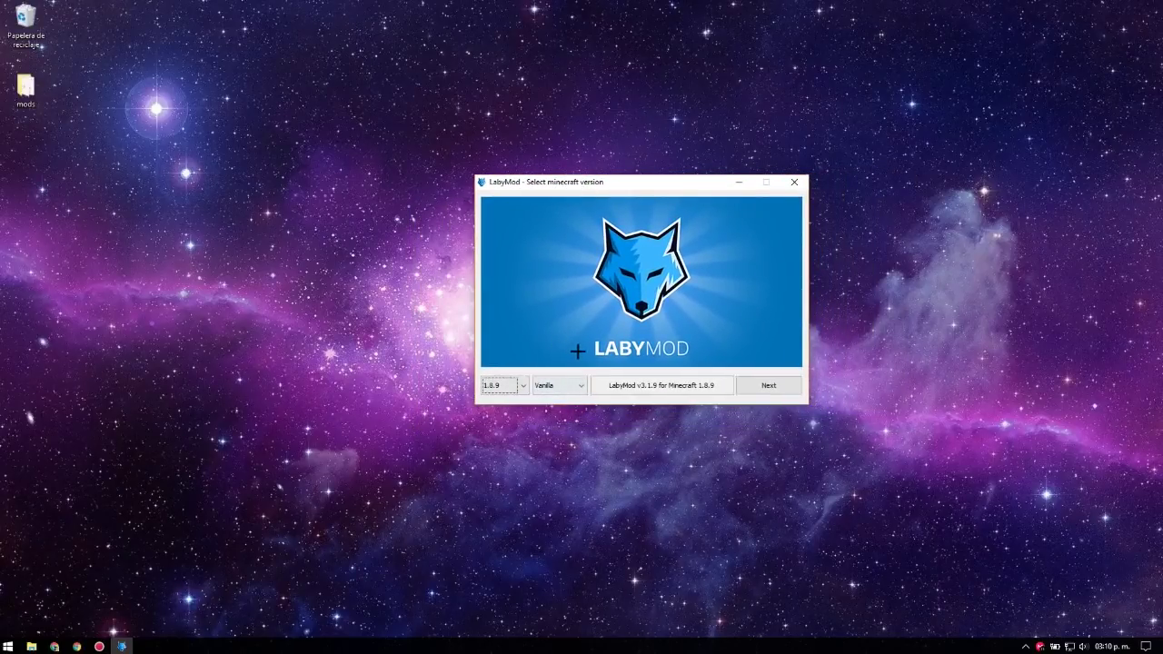
pyautogui.click(574, 384)
pyautogui.click(551, 405)
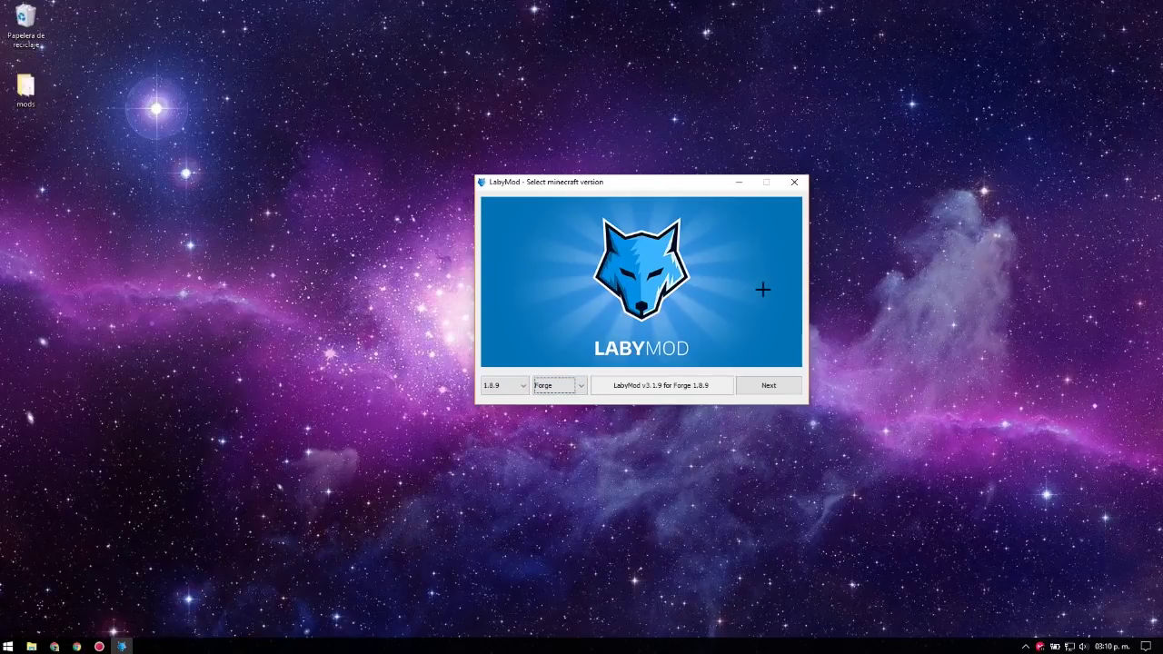
pyautogui.click(492, 383)
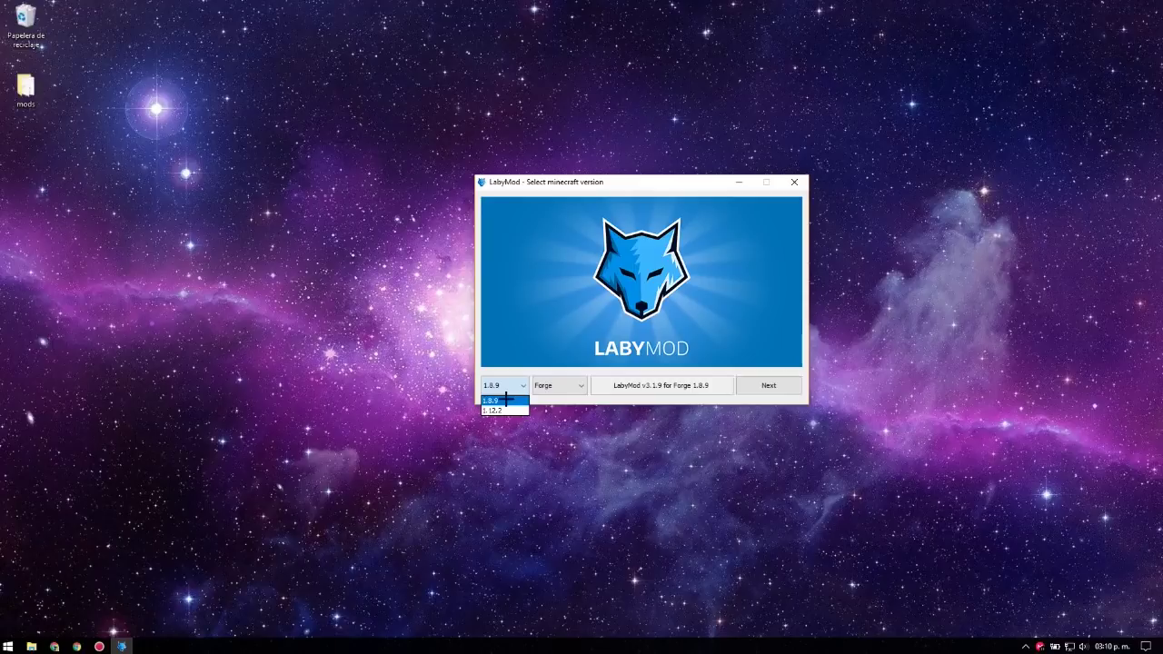
pyautogui.click(506, 400)
pyautogui.click(768, 384)
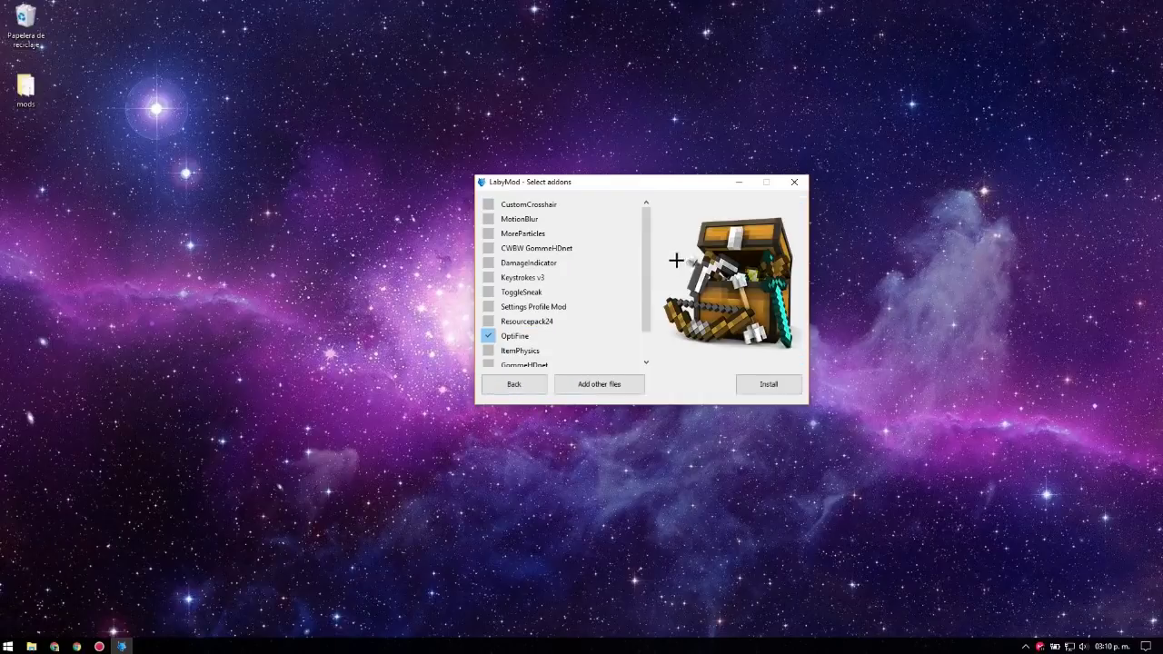
# Enable the CustomCrosshair, MotionBlur, MoreParticles, DamageIndicator, Keystrokes v3, ToggleSneak, Settings Profile Mod and ItemPhysics addons
pyautogui.moveTo(647, 282)
pyautogui.mouseDown()
pyautogui.moveTo(644, 324)
pyautogui.moveTo(640, 267)
pyautogui.mouseUp()
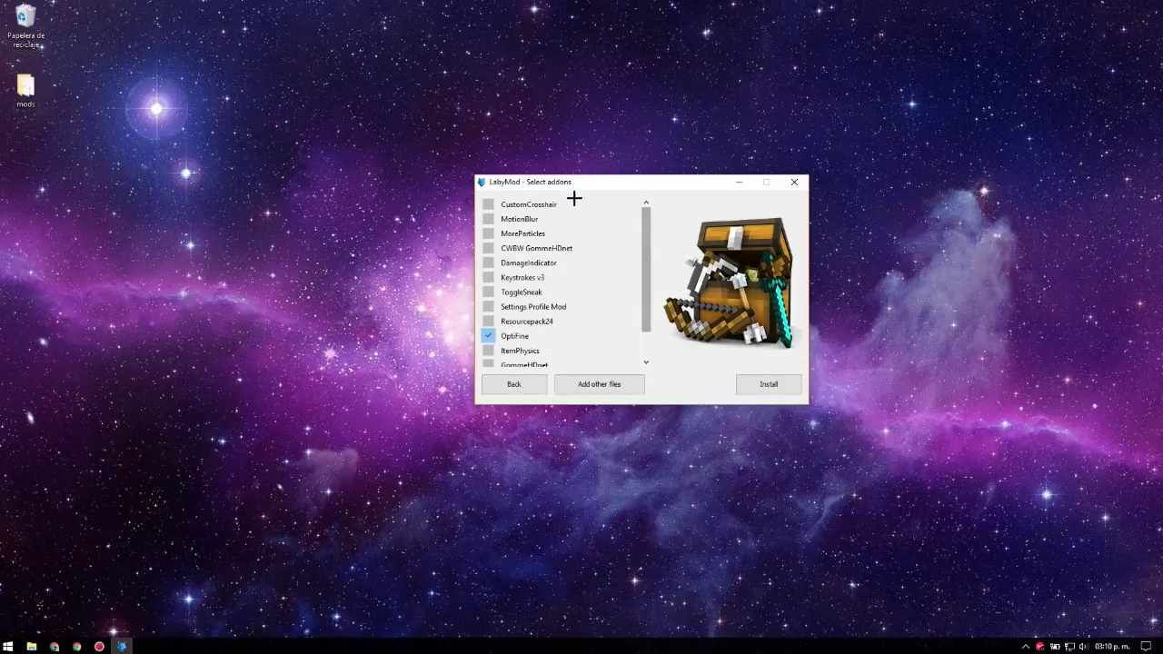
pyautogui.click(489, 204)
pyautogui.click(488, 219)
pyautogui.click(490, 234)
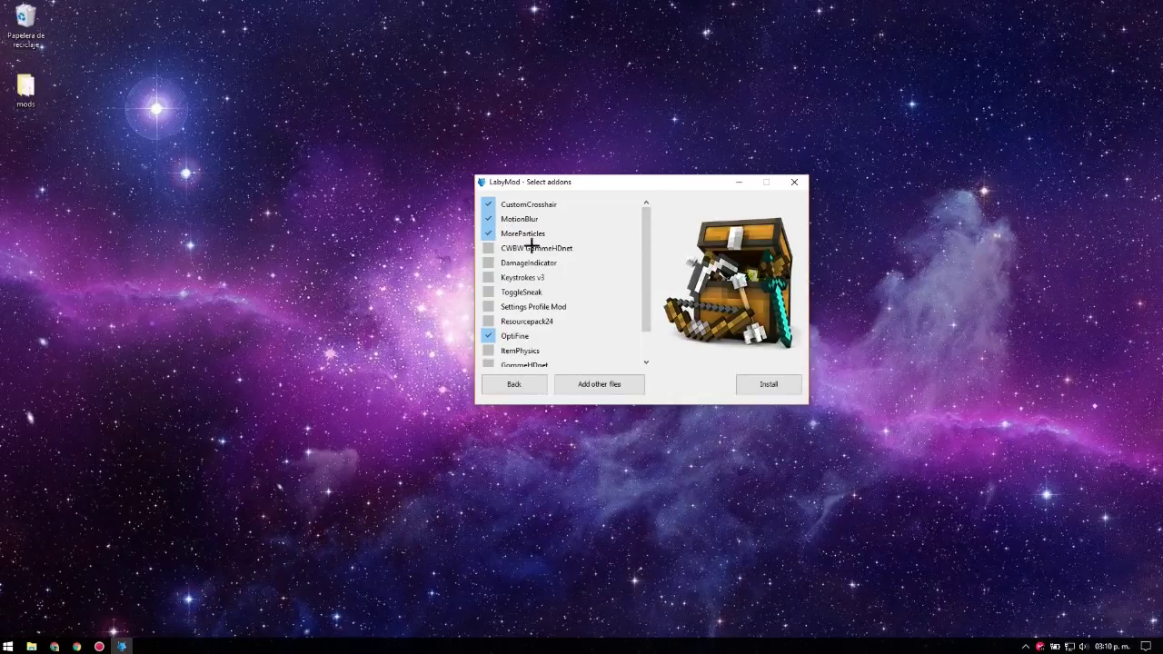
pyautogui.click(488, 262)
pyautogui.click(490, 277)
pyautogui.click(487, 292)
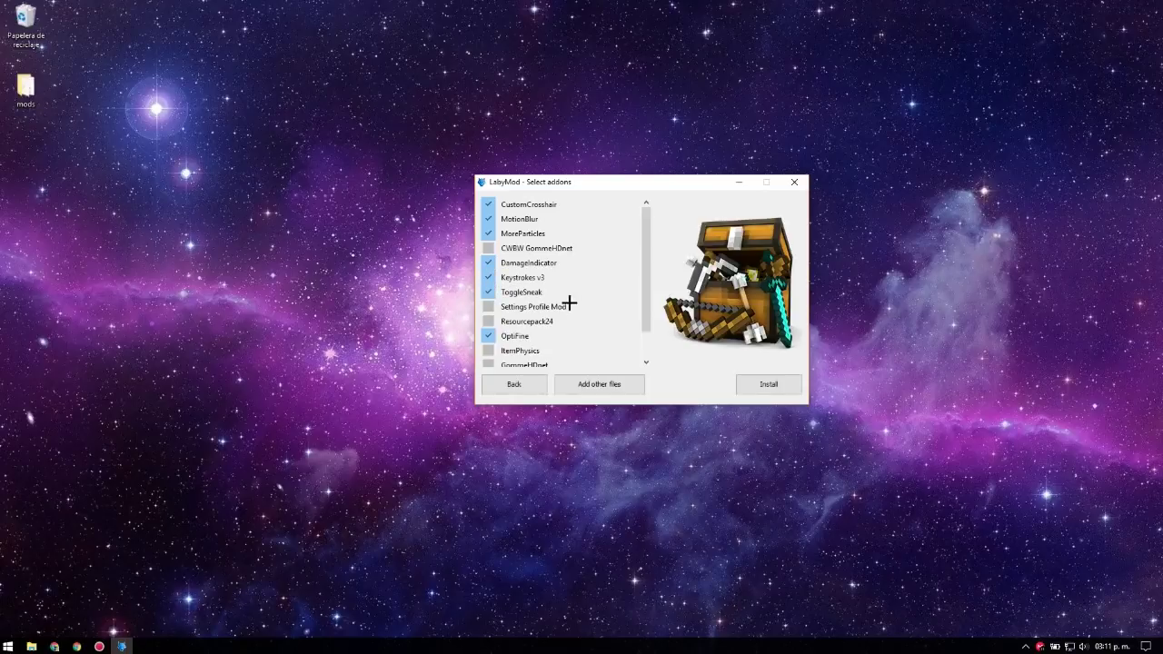
pyautogui.click(491, 305)
pyautogui.scroll(-2, 540, 294)
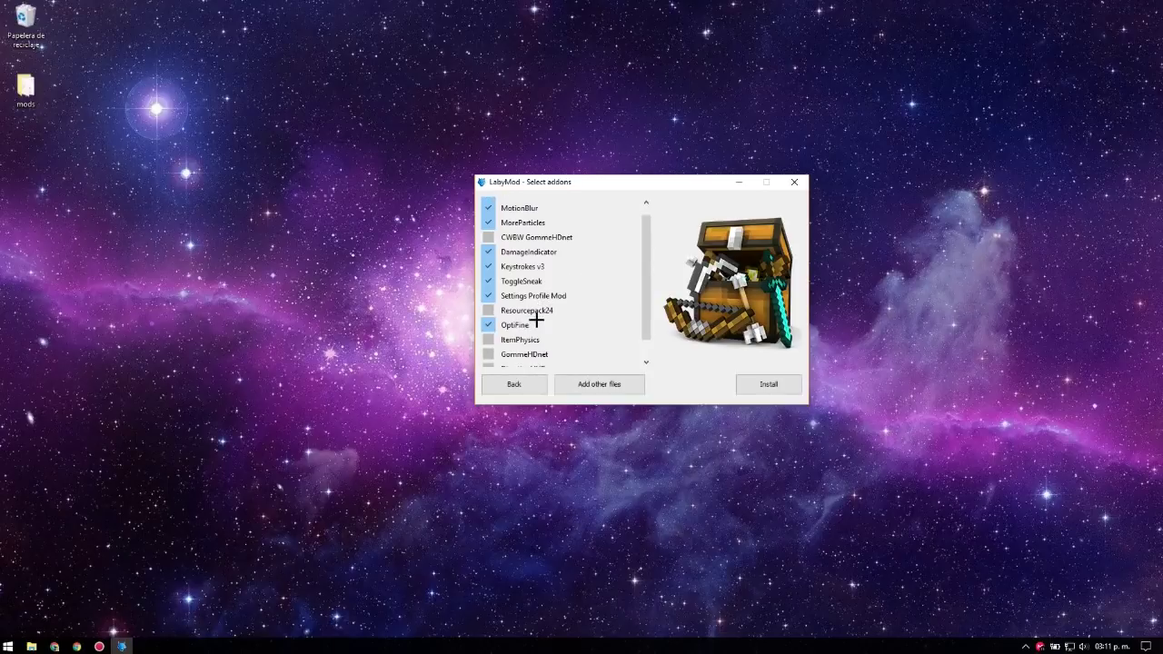
pyautogui.click(487, 316)
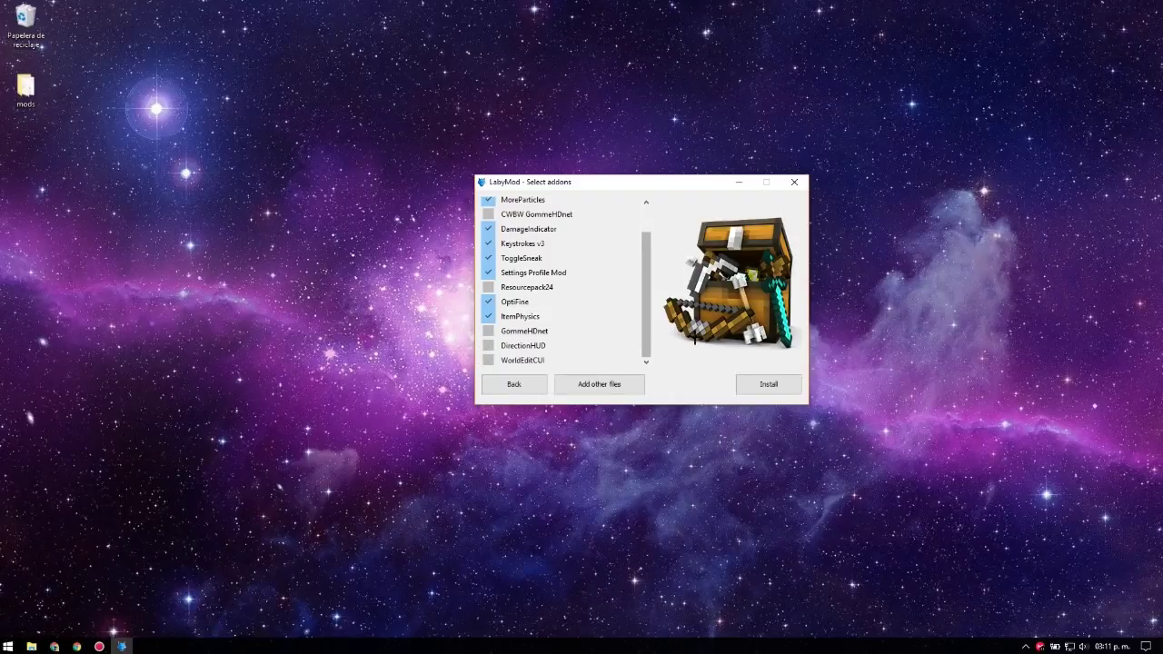
pyautogui.scroll(2, 646, 319)
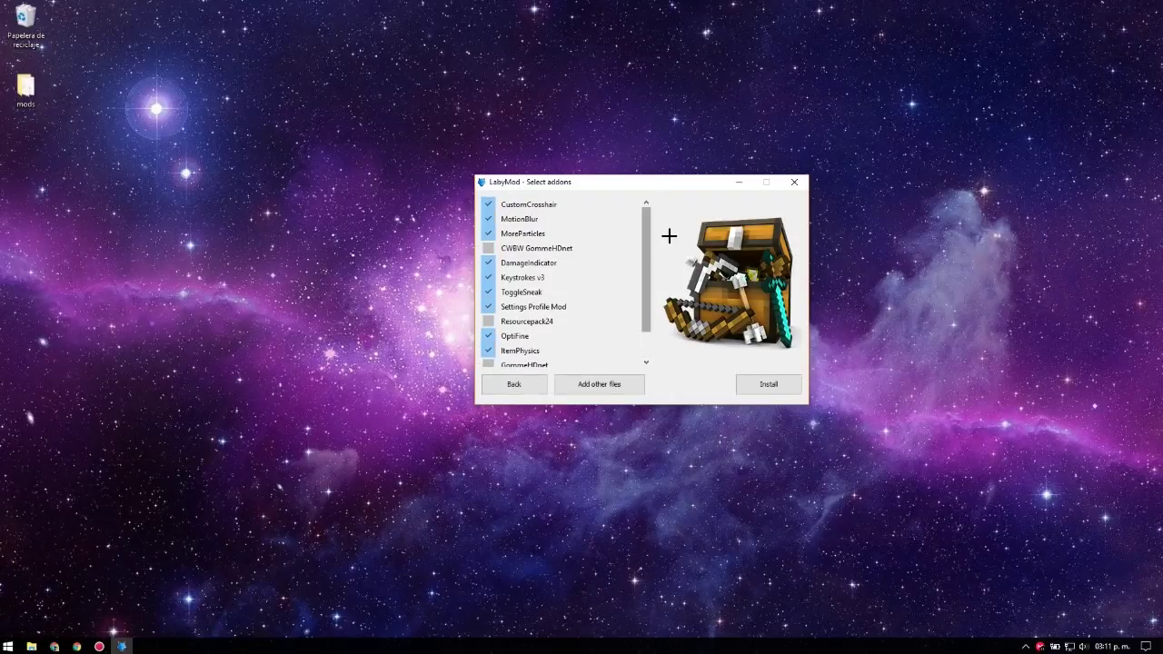
# Install LabyMod with the selected addons and put the installer file back below the mods folder on the desktop
pyautogui.click(753, 382)
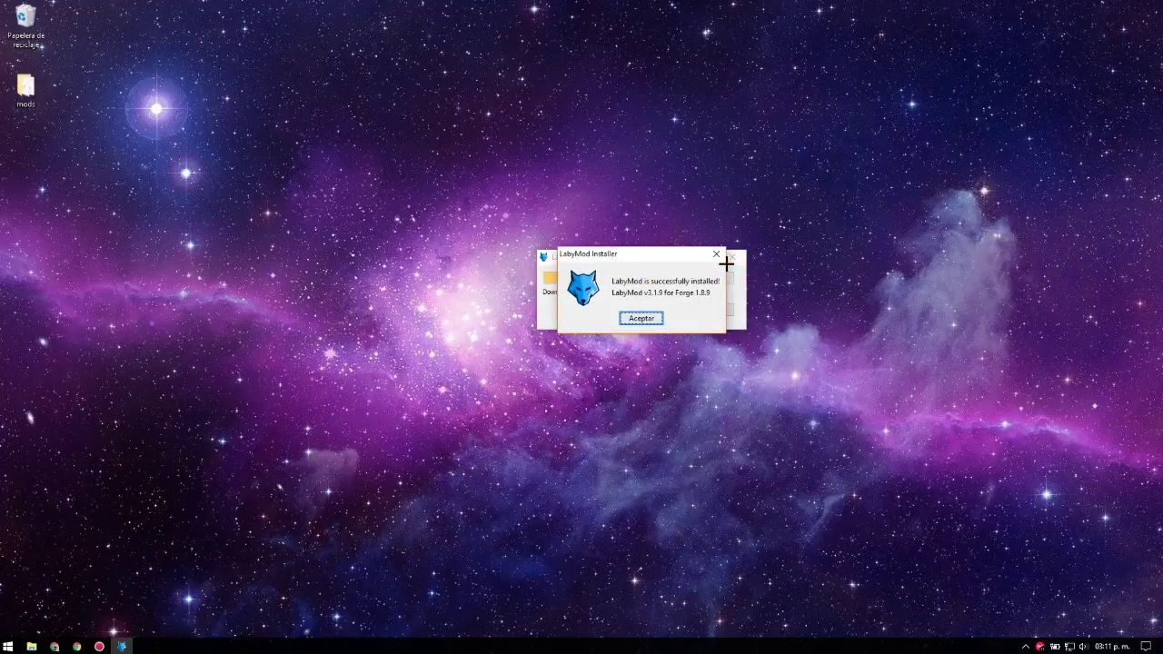
pyautogui.click(642, 319)
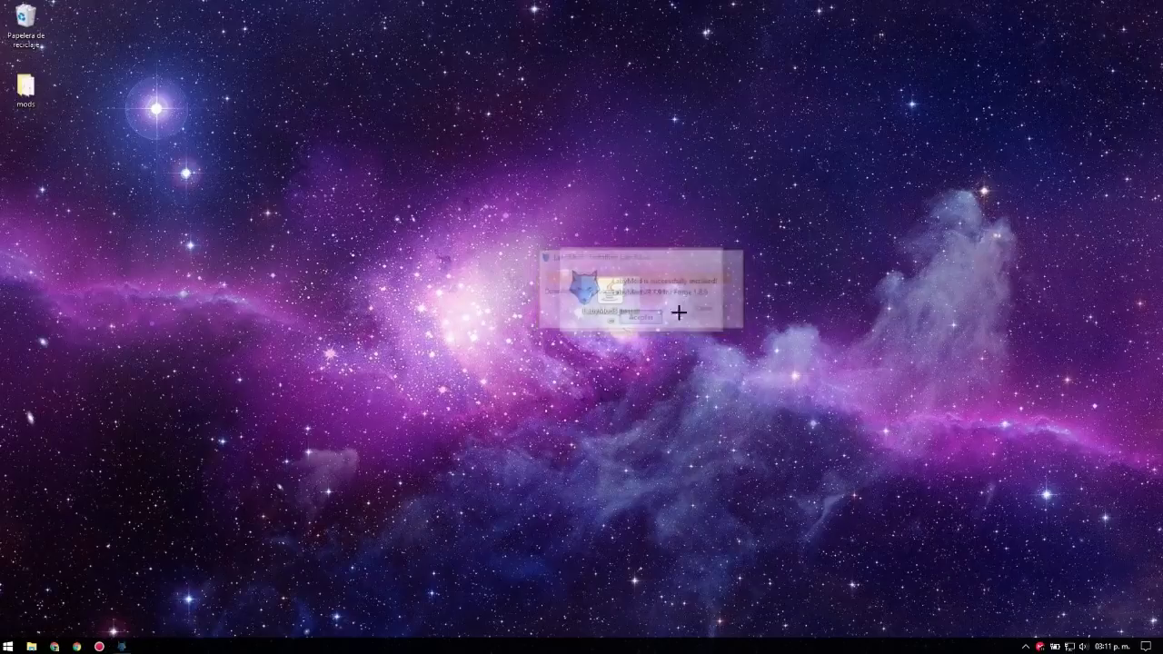
pyautogui.moveTo(614, 300); pyautogui.dragTo(20, 151)
# Open the Minecraft Launcher and start adding a new profile
pyautogui.press('super')
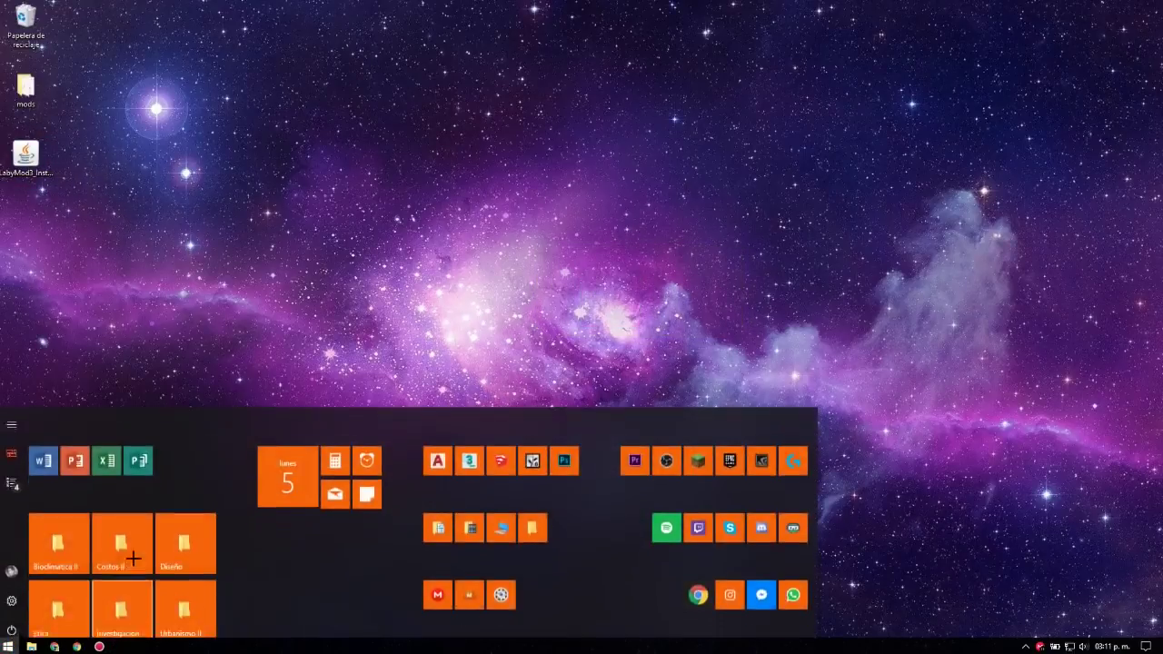
pyautogui.click(699, 447)
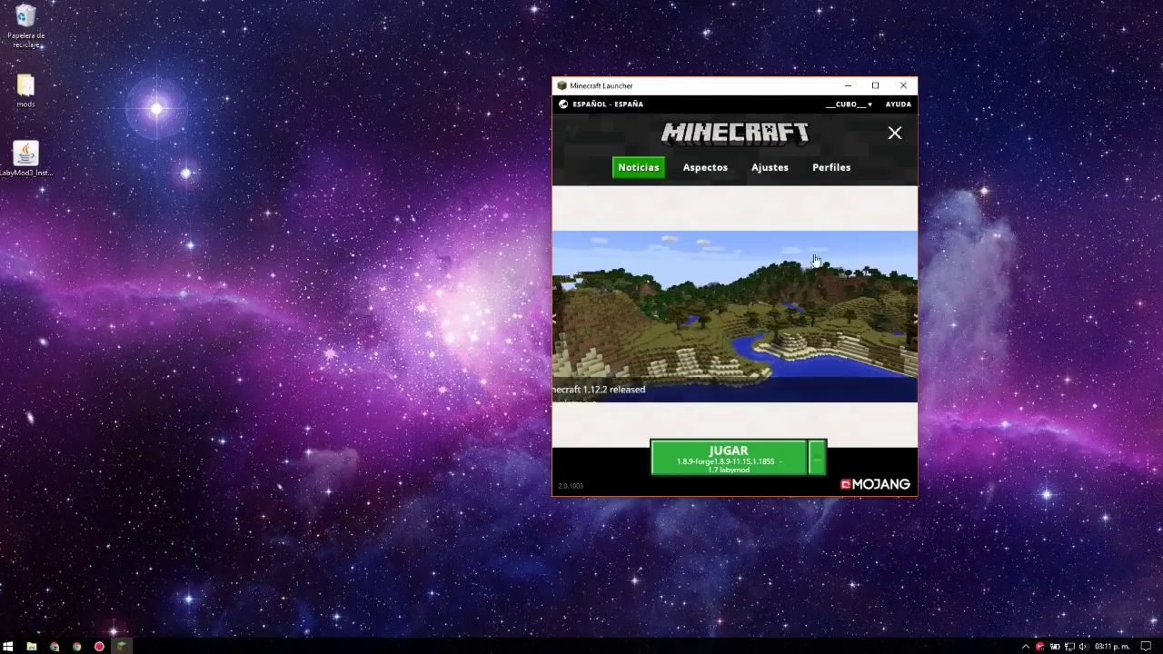
pyautogui.click(841, 168)
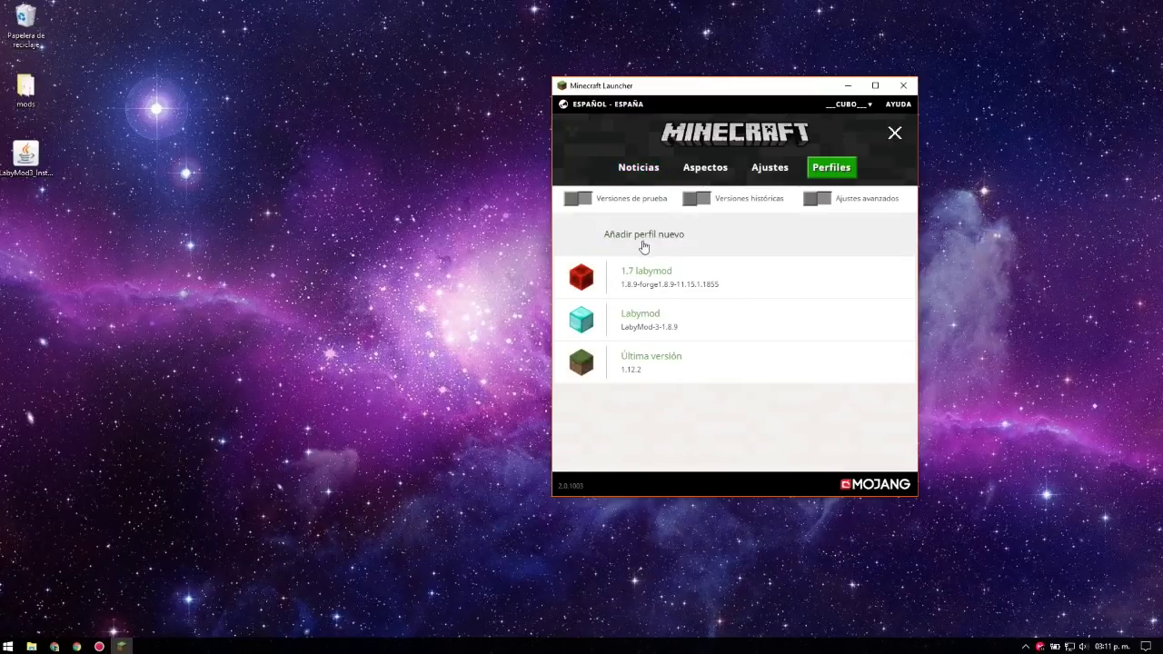
pyautogui.click(639, 238)
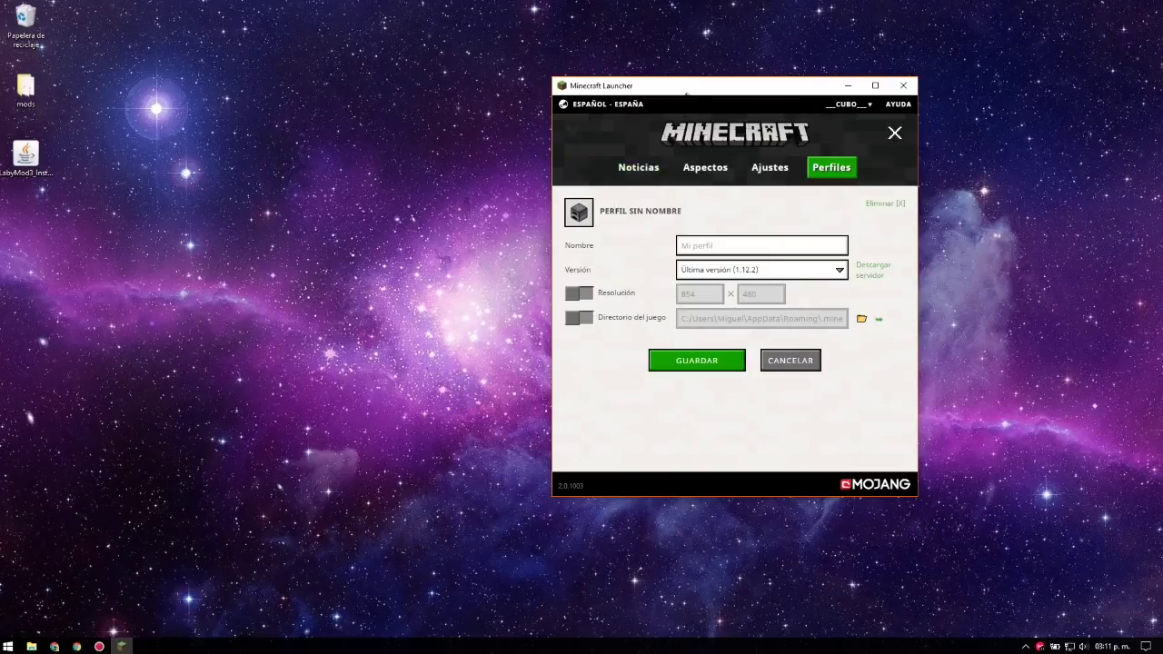
pyautogui.moveTo(649, 88); pyautogui.dragTo(529, 84)
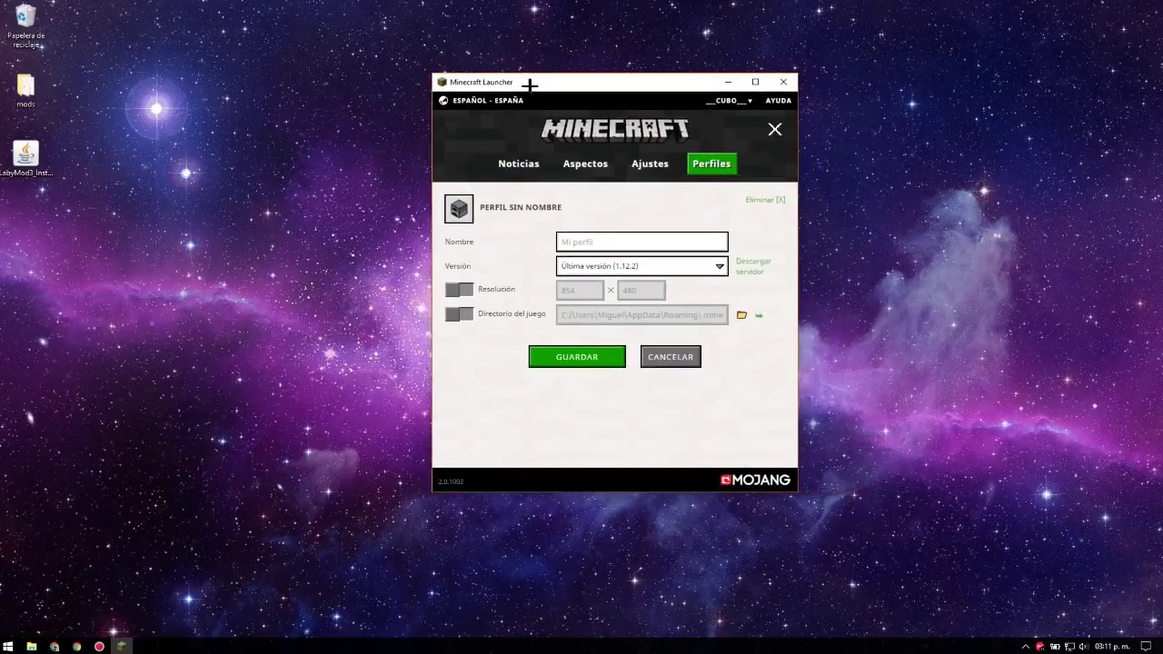
# Set the new profile's version to release 1.8.9-forge1.8.9-11.15.1.1855 and name it LABYMOD CON FORGE
pyautogui.click(662, 263)
pyautogui.moveTo(721, 309); pyautogui.dragTo(720, 465)
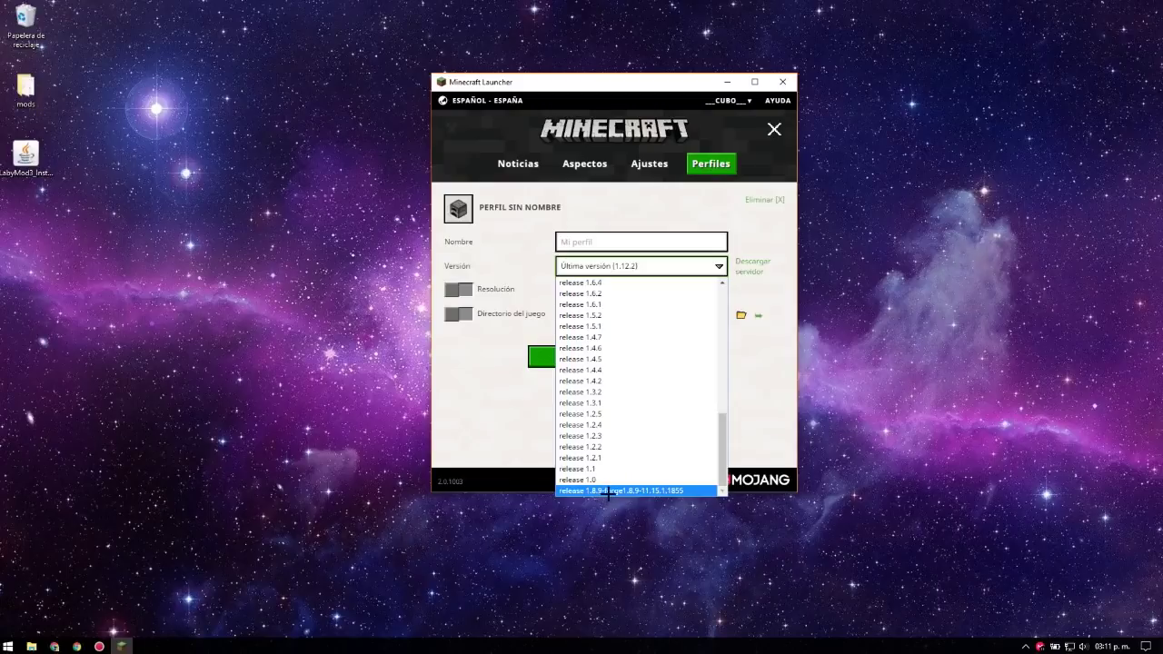
pyautogui.click(659, 491)
pyautogui.click(680, 245)
pyautogui.write('LABYMOD')
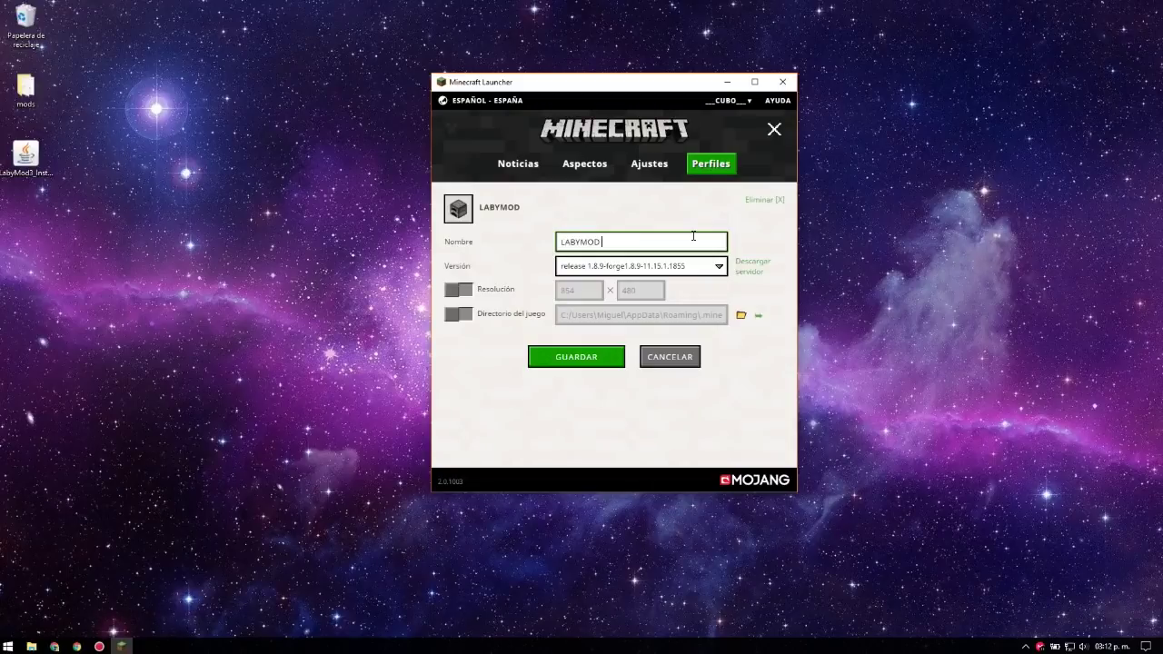
pyautogui.write(' CON FORGE')
# Try the glowstone block as the profile's icon, and replace it with the grey cobblestone block
pyautogui.click(458, 208)
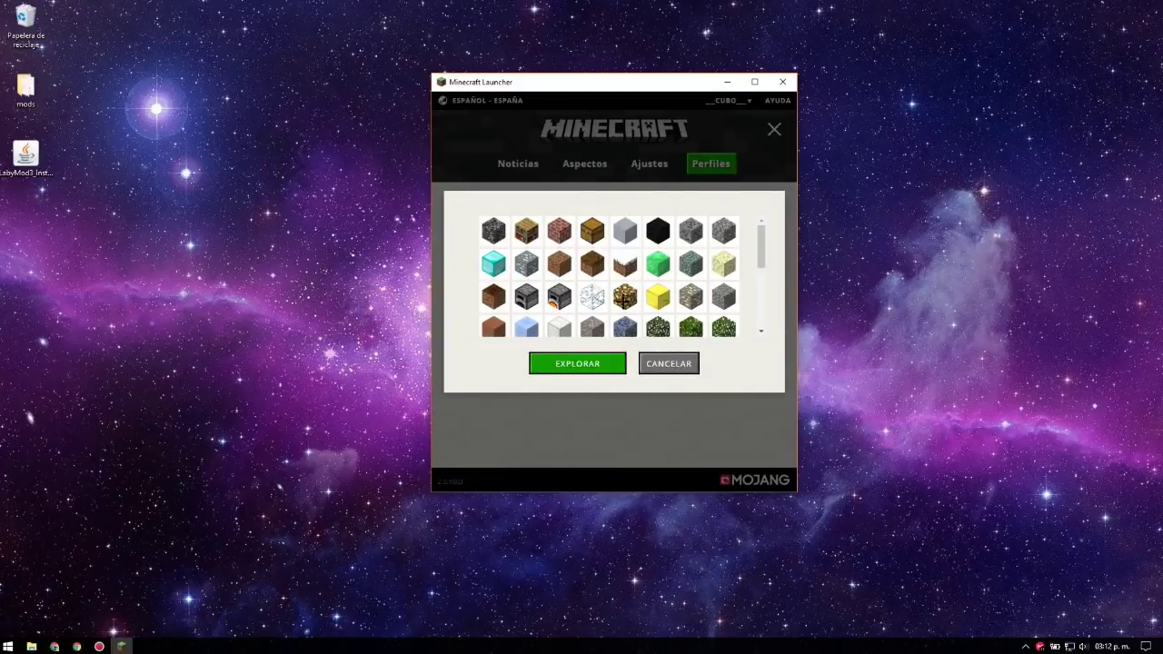
pyautogui.click(625, 296)
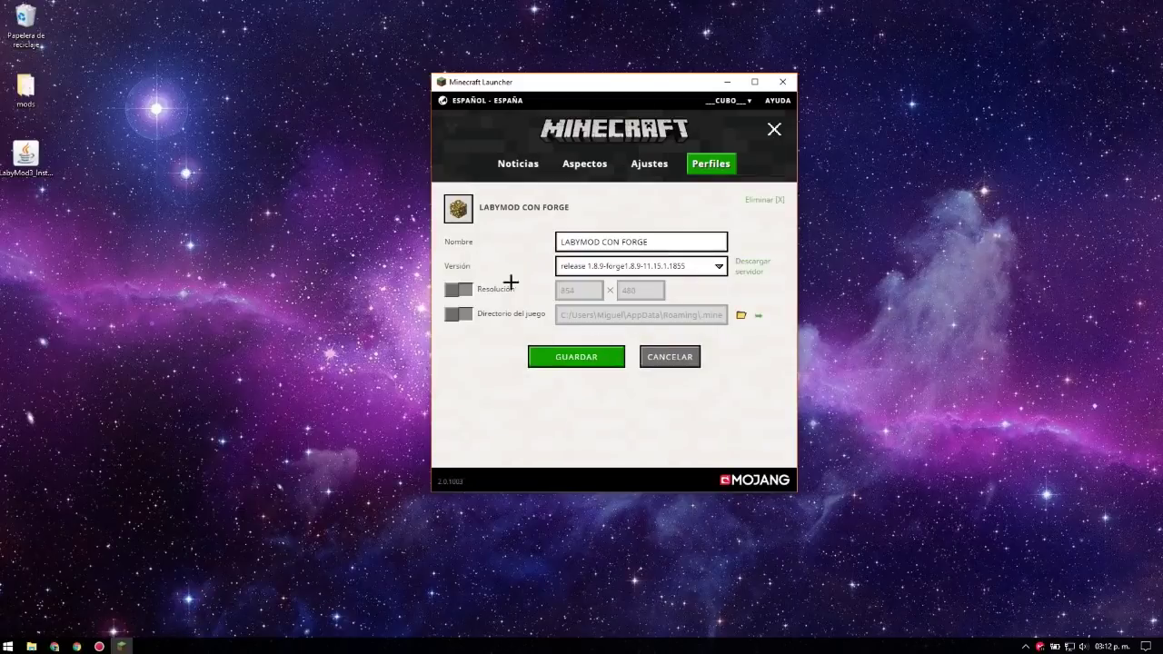
pyautogui.click(458, 214)
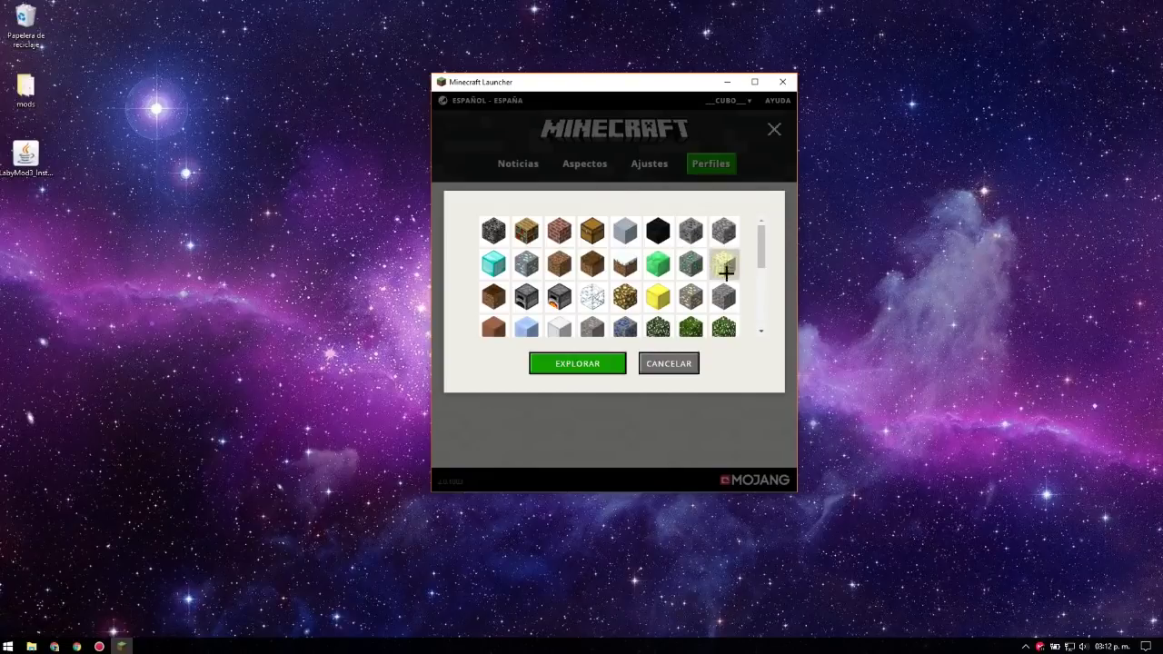
pyautogui.click(724, 233)
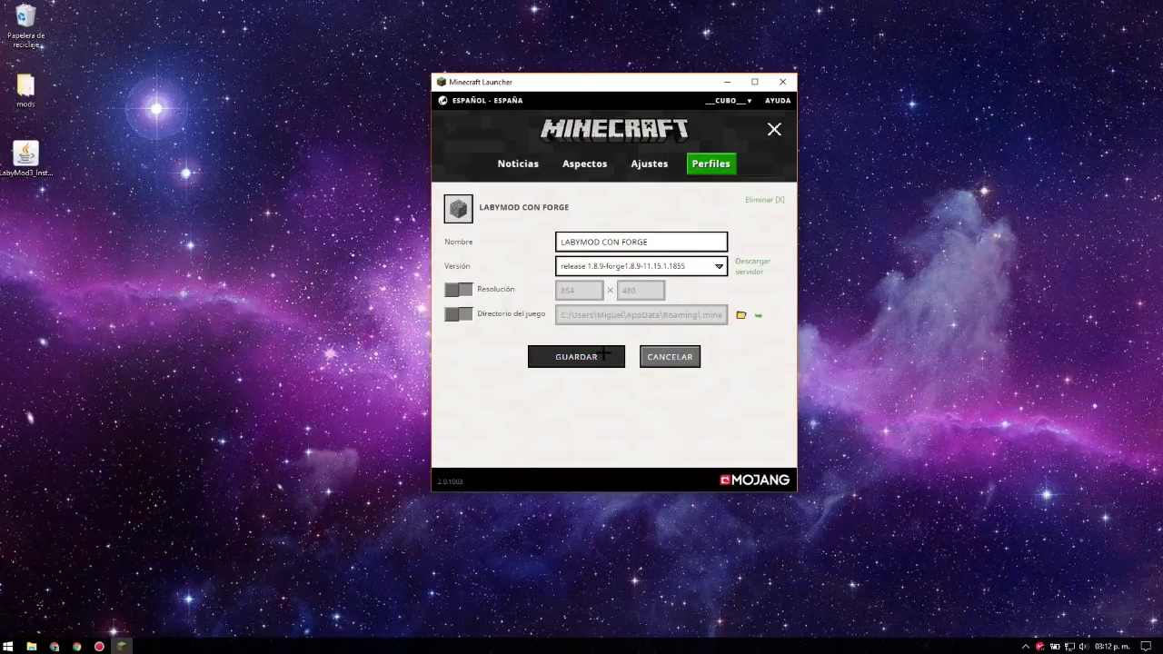
# Save the LABYMOD CON FORGE profile and delete the old 1.7 labymod profile from the launcher
pyautogui.click(601, 356)
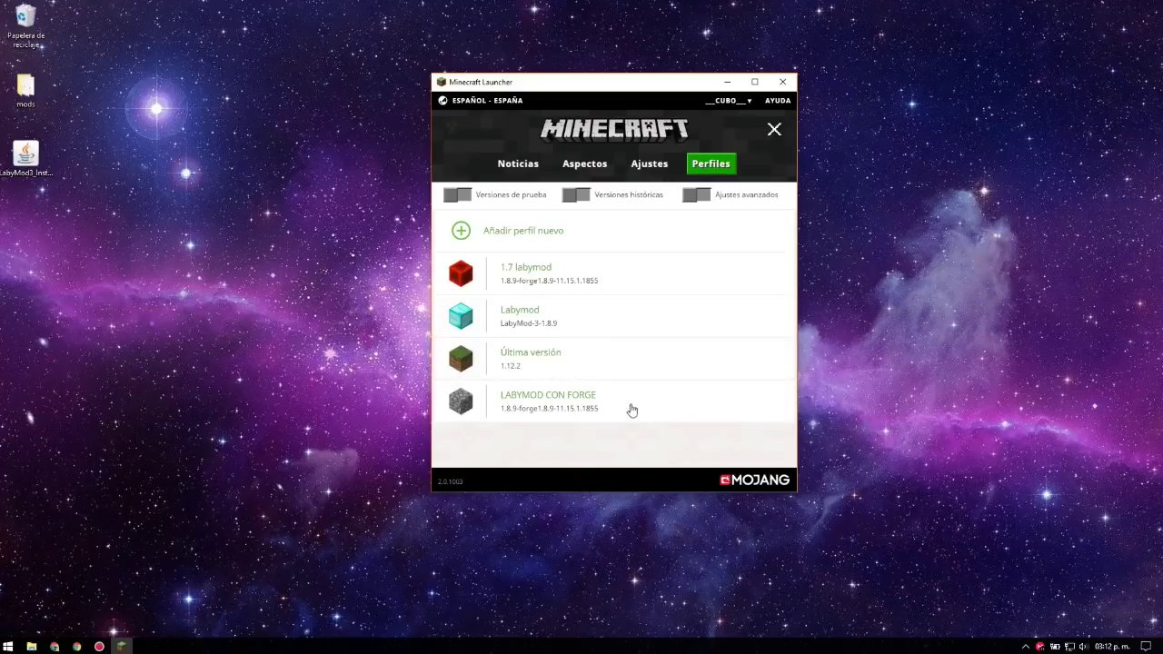
pyautogui.click(625, 285)
pyautogui.click(775, 208)
pyautogui.click(596, 314)
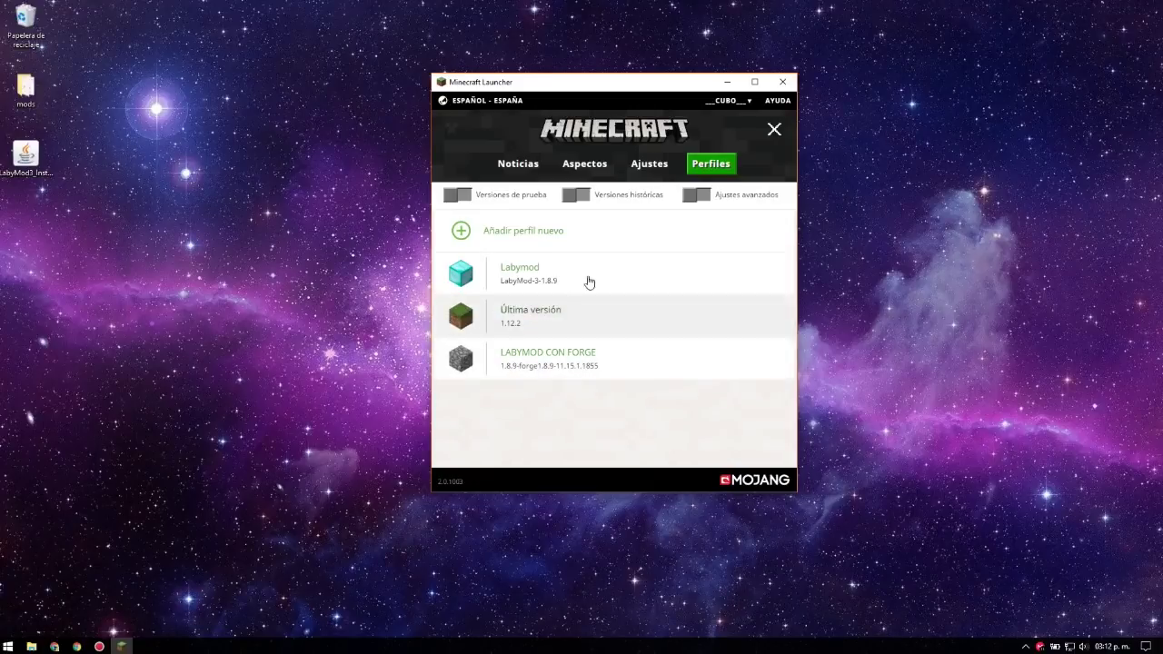
# Choose the LABYMOD CON FORGE profile for play and launch the game with it
pyautogui.click(522, 170)
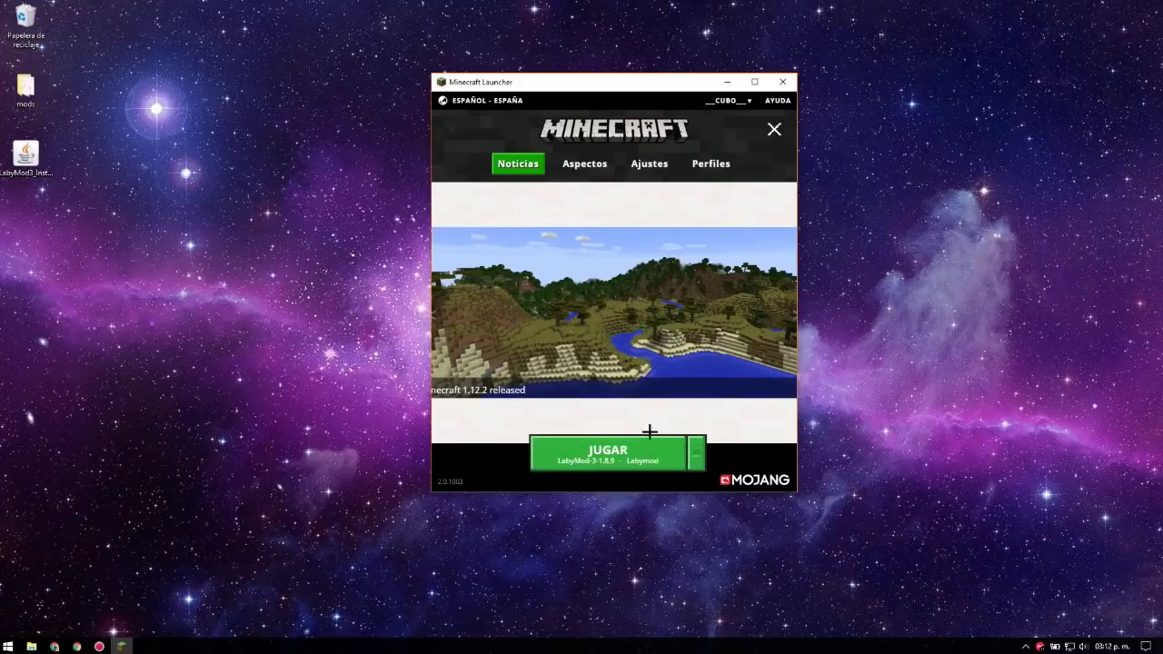
pyautogui.click(695, 452)
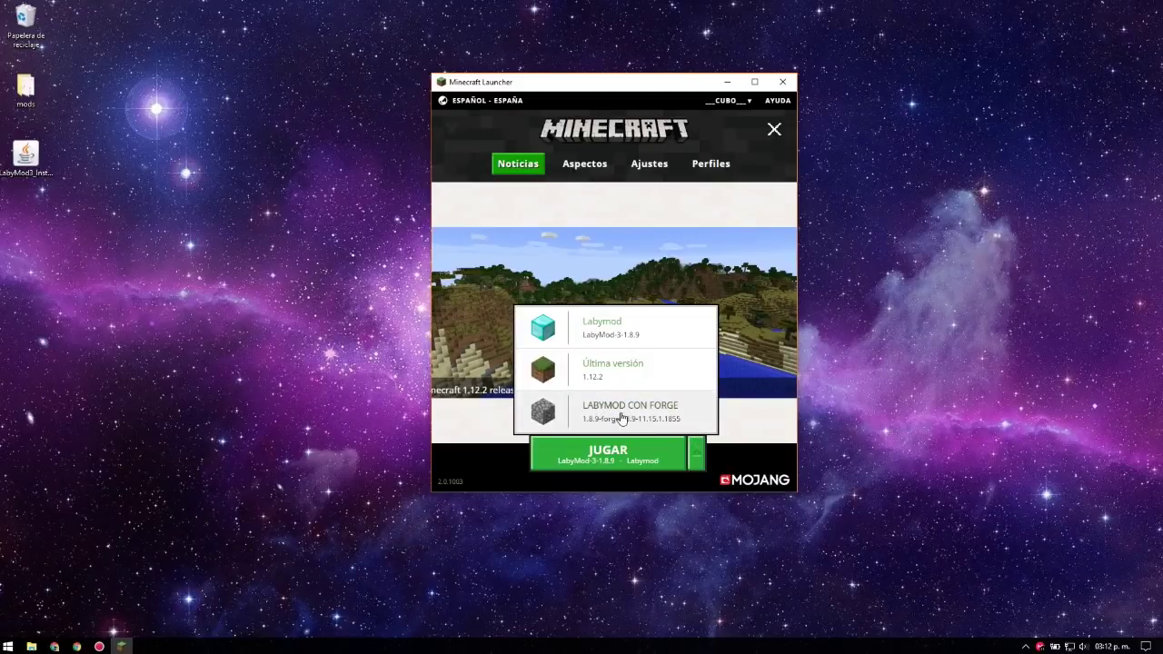
pyautogui.click(601, 416)
pyautogui.click(644, 452)
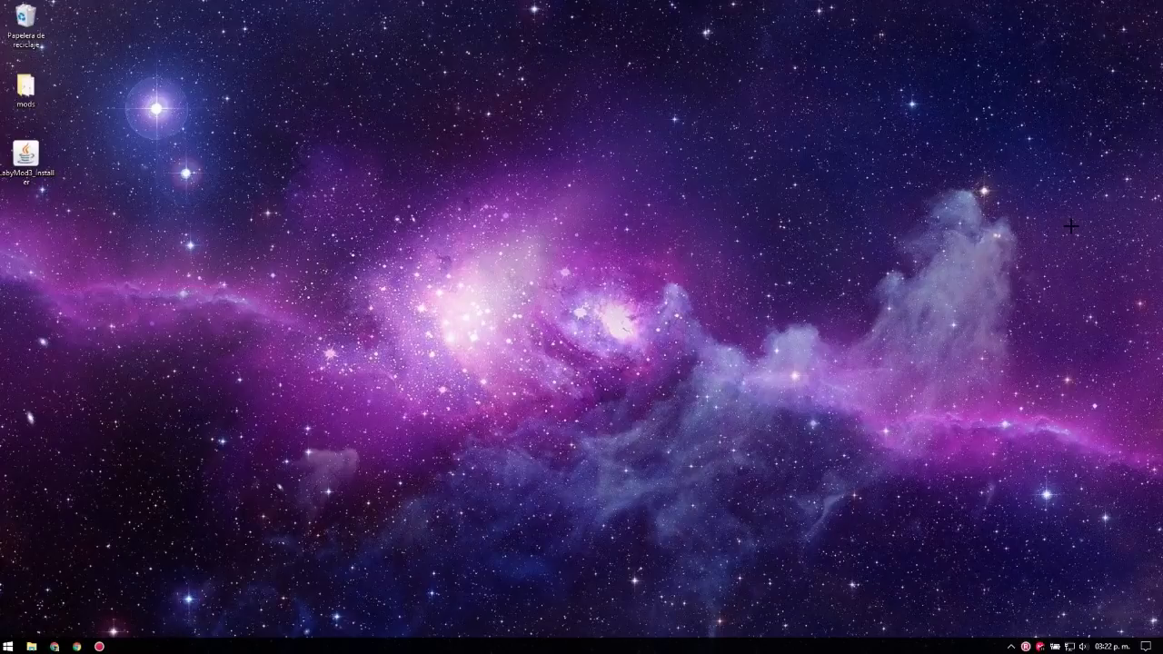
# Open the %APPDATA% folder from a system search and go into .minecraft and its mods folder
pyautogui.press('super')
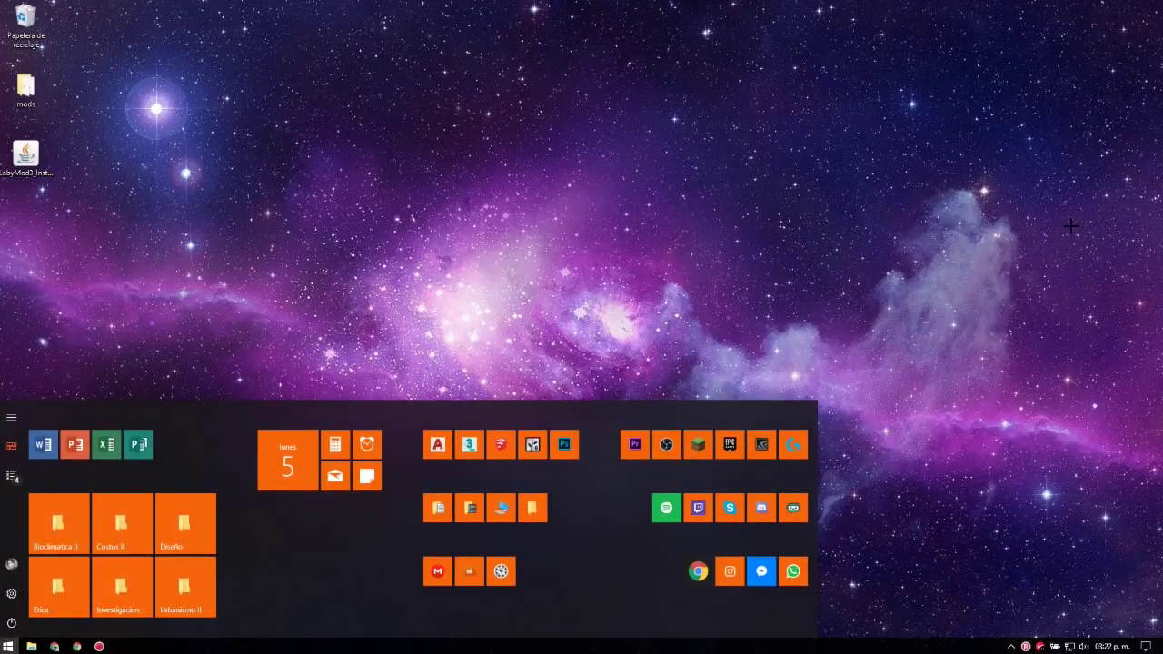
pyautogui.write('%')
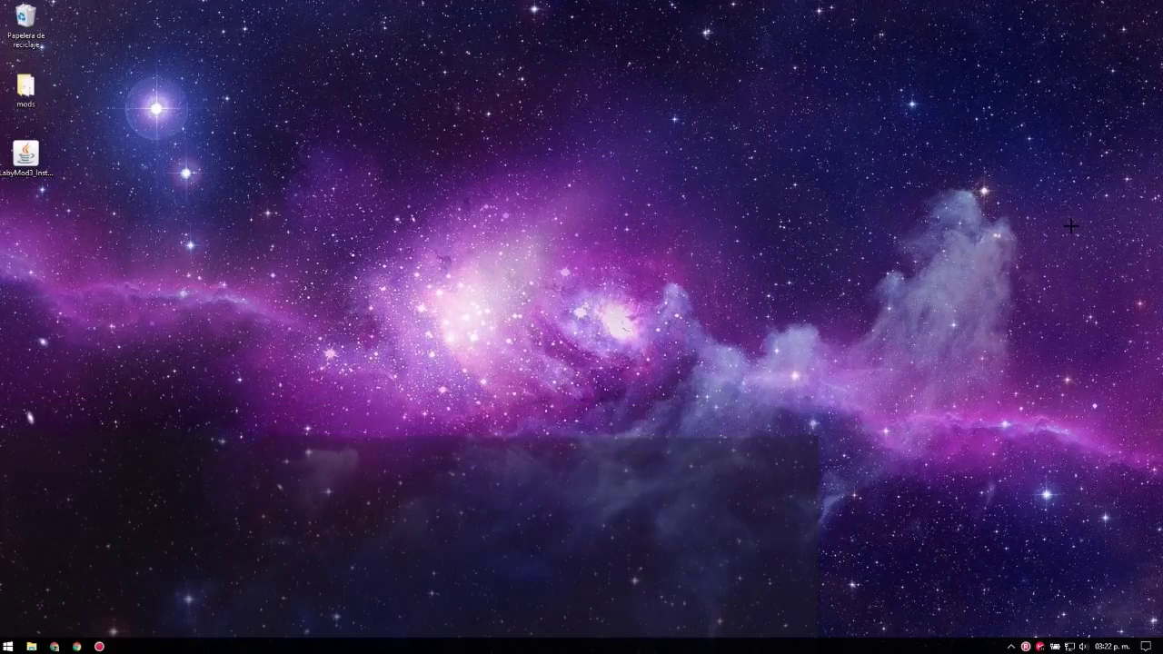
pyautogui.write('APPDATA')
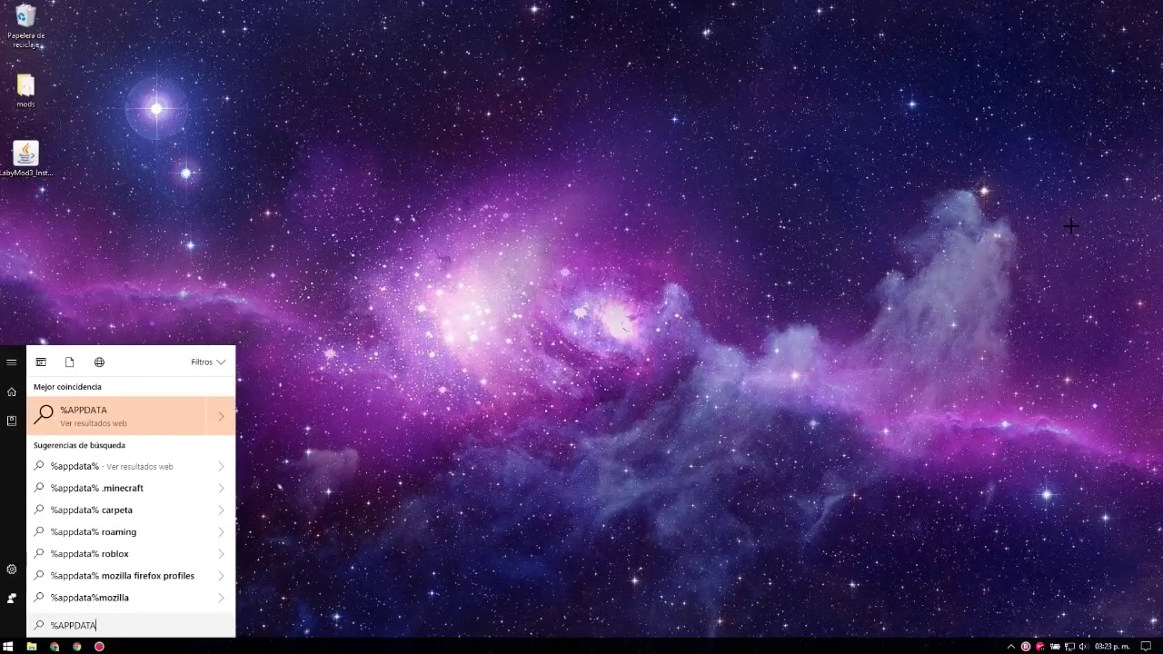
pyautogui.write('%')
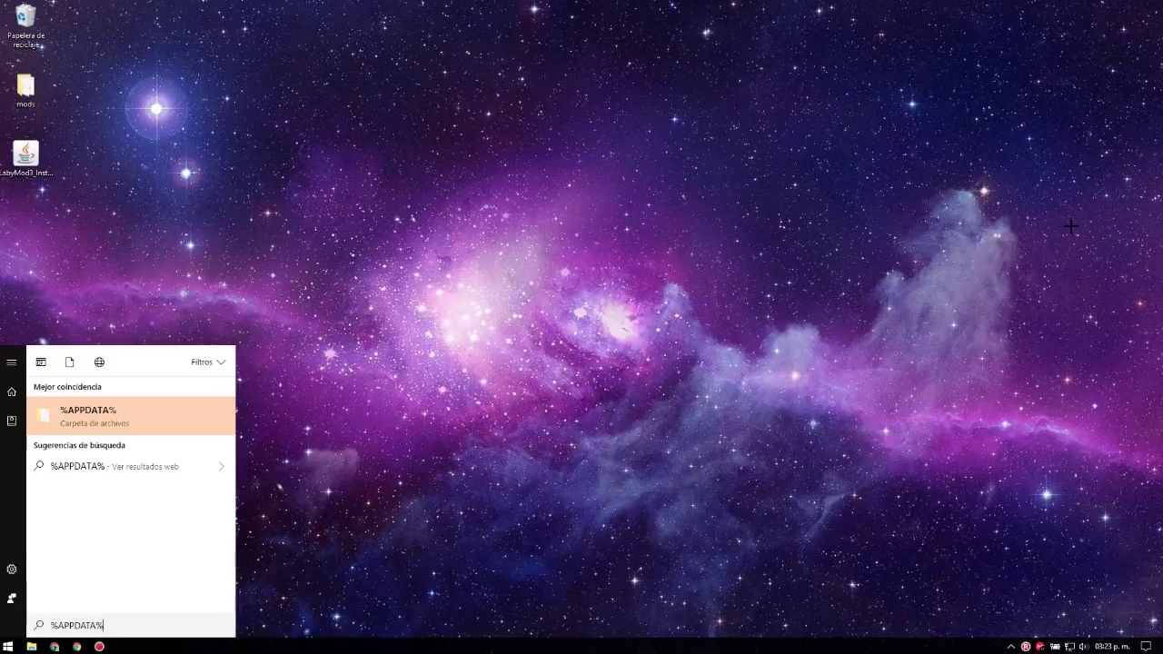
pyautogui.press('Return')
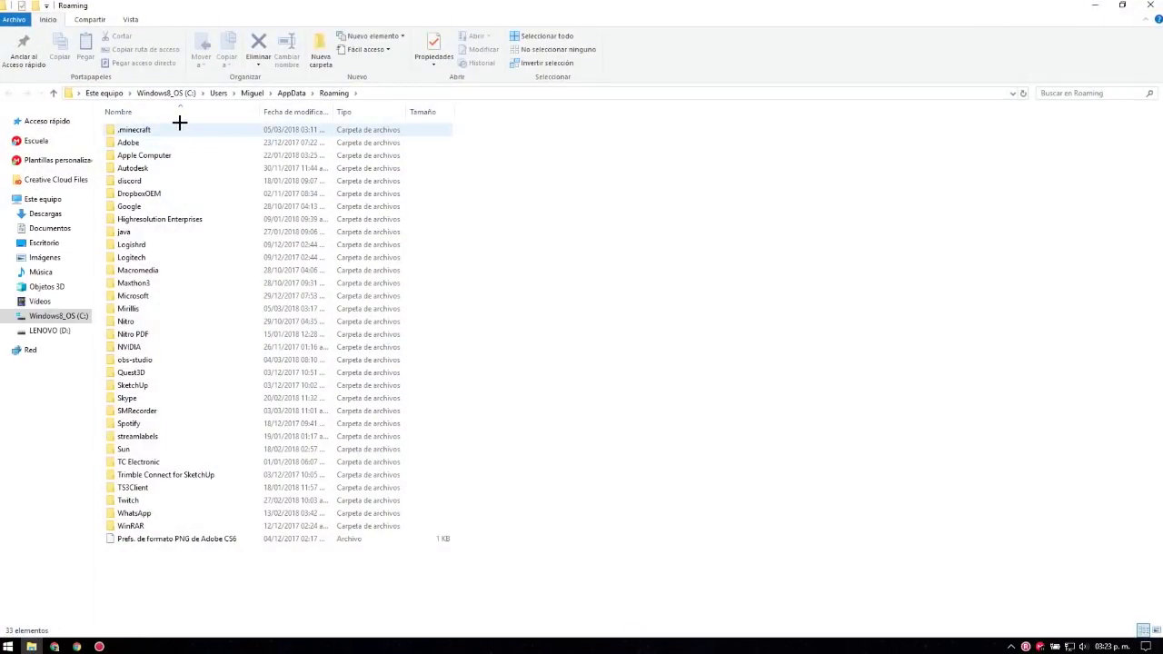
pyautogui.doubleClick(163, 129)
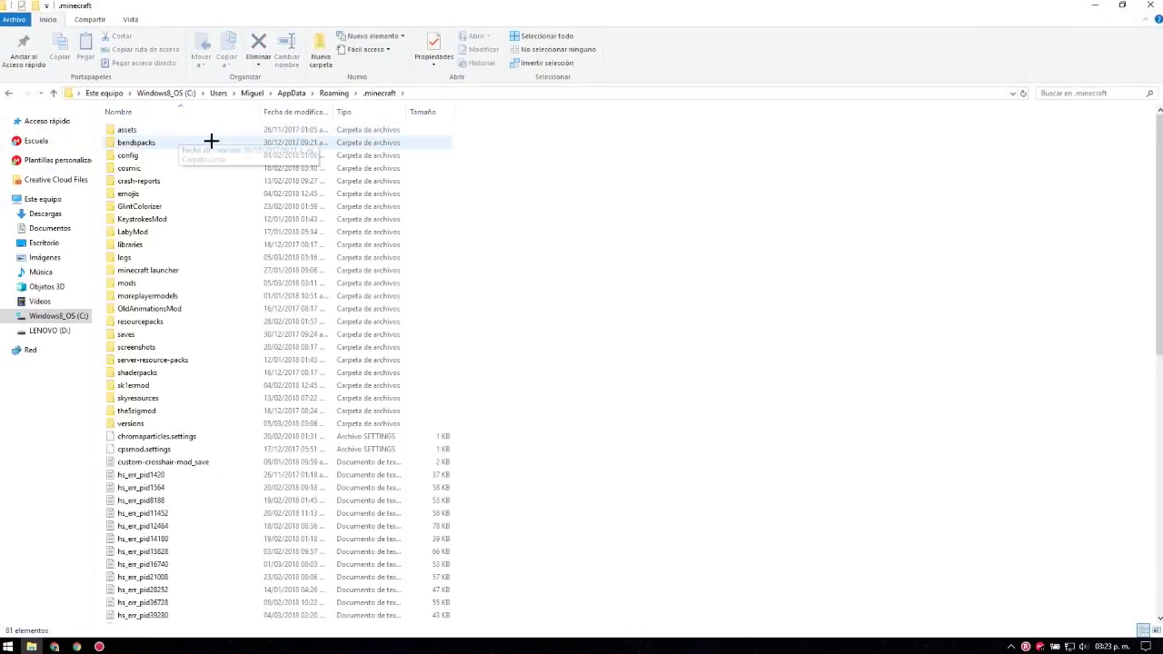
pyautogui.doubleClick(153, 283)
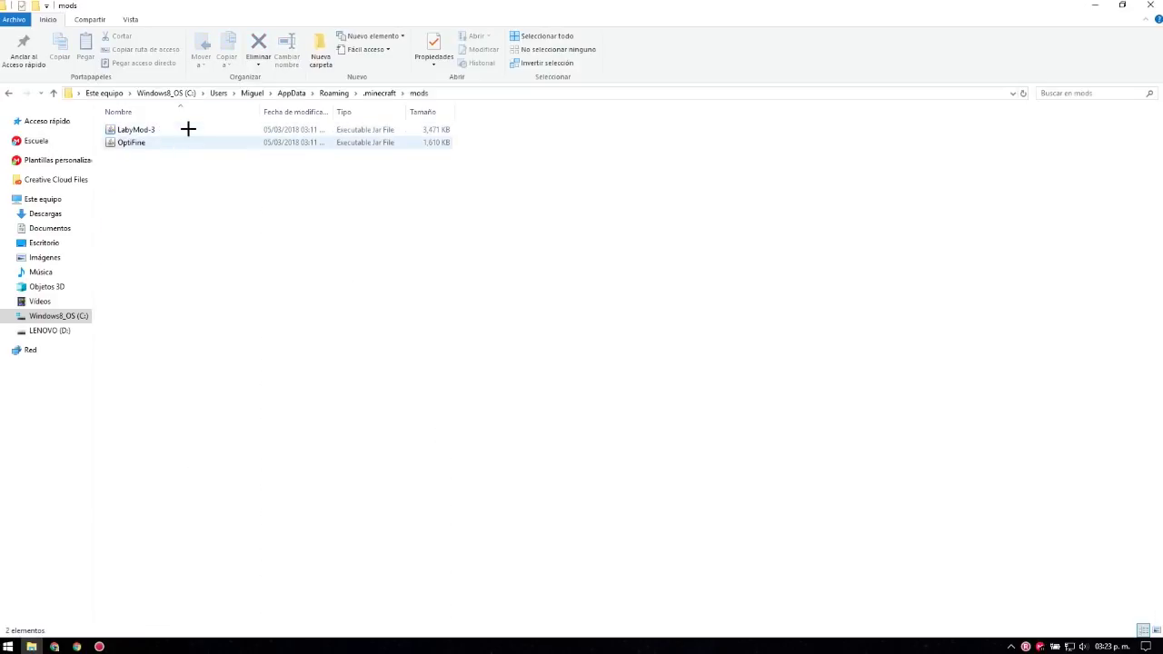
pyautogui.click(6, 92)
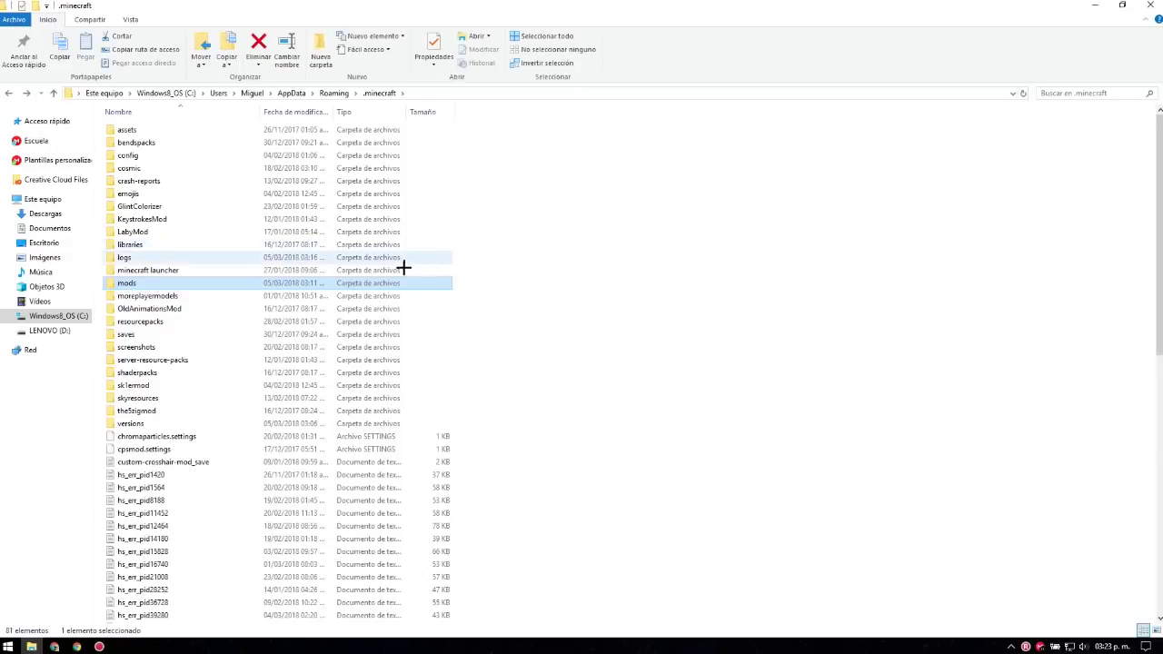
pyautogui.doubleClick(172, 281)
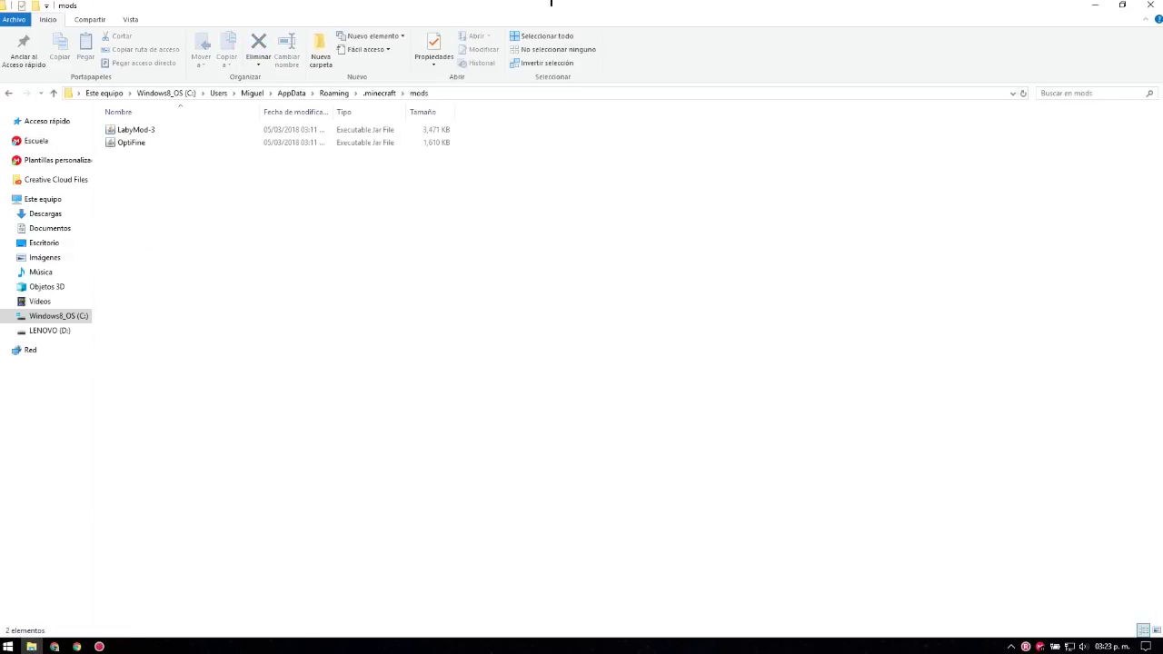
# Snap the .minecraft mods window to one half of the screen and open the desktop mods folder beside it
pyautogui.moveTo(499, 4); pyautogui.dragTo(1160, 118)
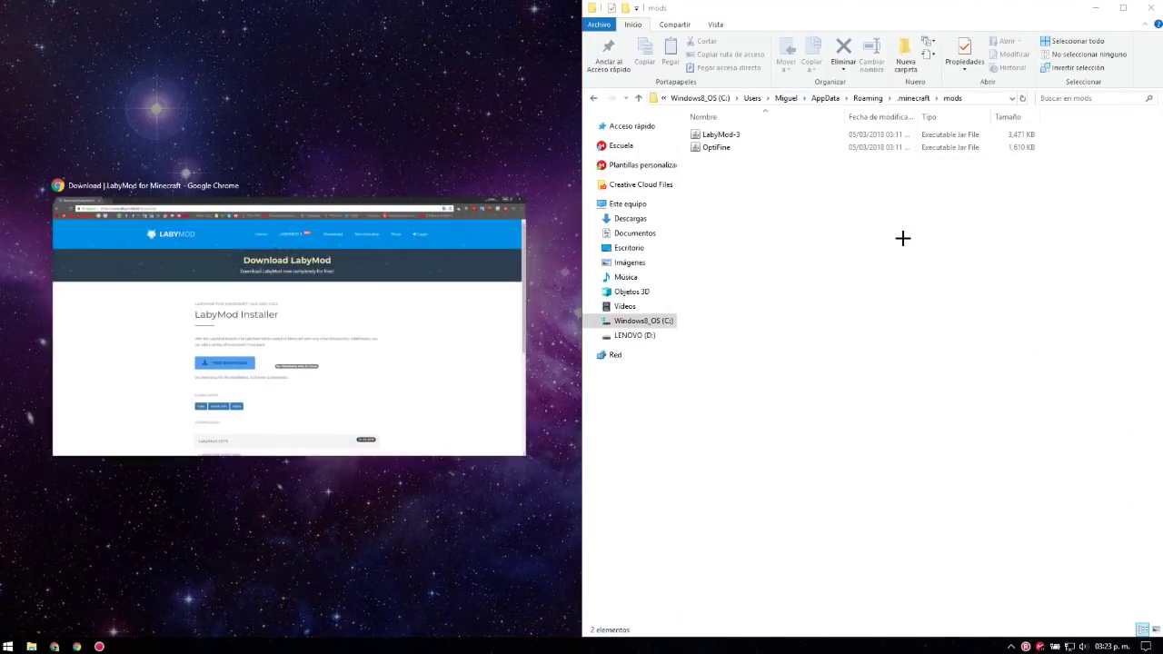
pyautogui.click(434, 170)
pyautogui.doubleClick(25, 86)
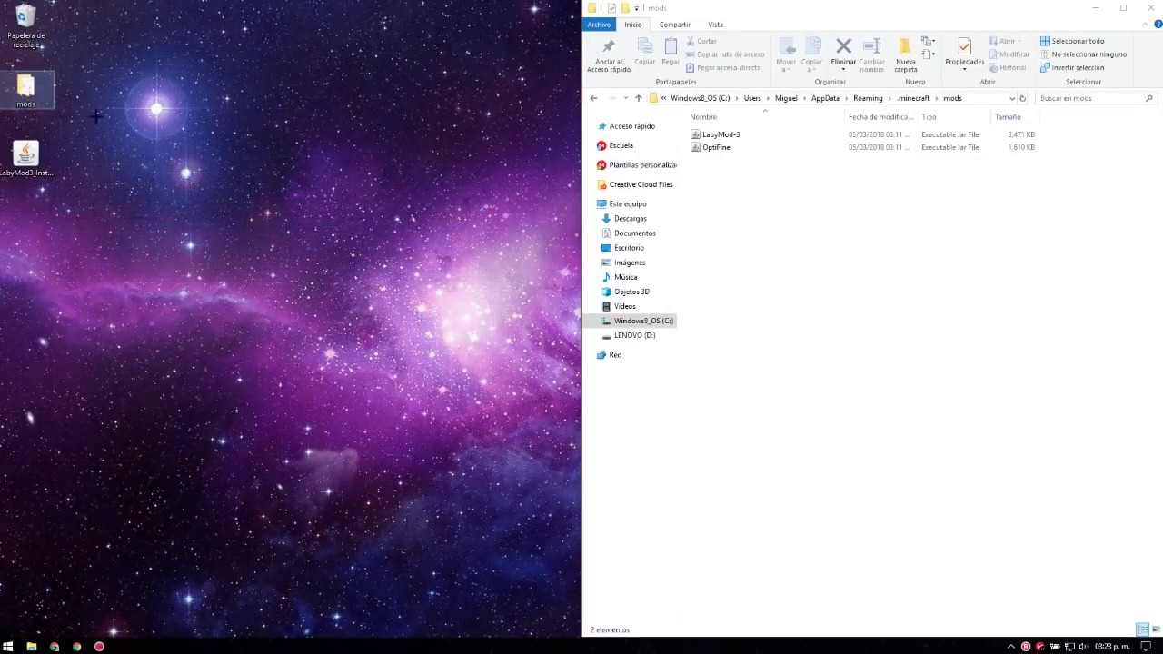
pyautogui.moveTo(626, 106); pyautogui.dragTo(446, 80)
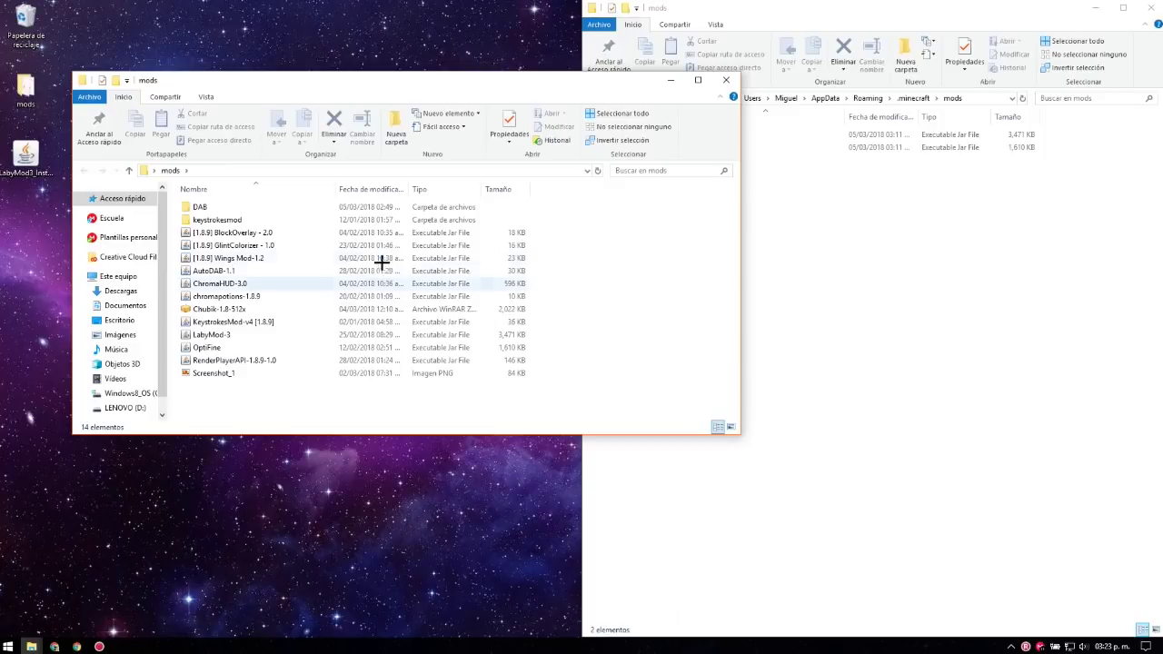
# Move the keystrokesmod folder and all the mod jar files from the desktop mods folder into .minecraft's mods folder, replacing files with the same names
pyautogui.moveTo(540, 365); pyautogui.dragTo(272, 217)
pyautogui.keyDown('ctrl'); pyautogui.click(218, 308); pyautogui.keyUp('ctrl')
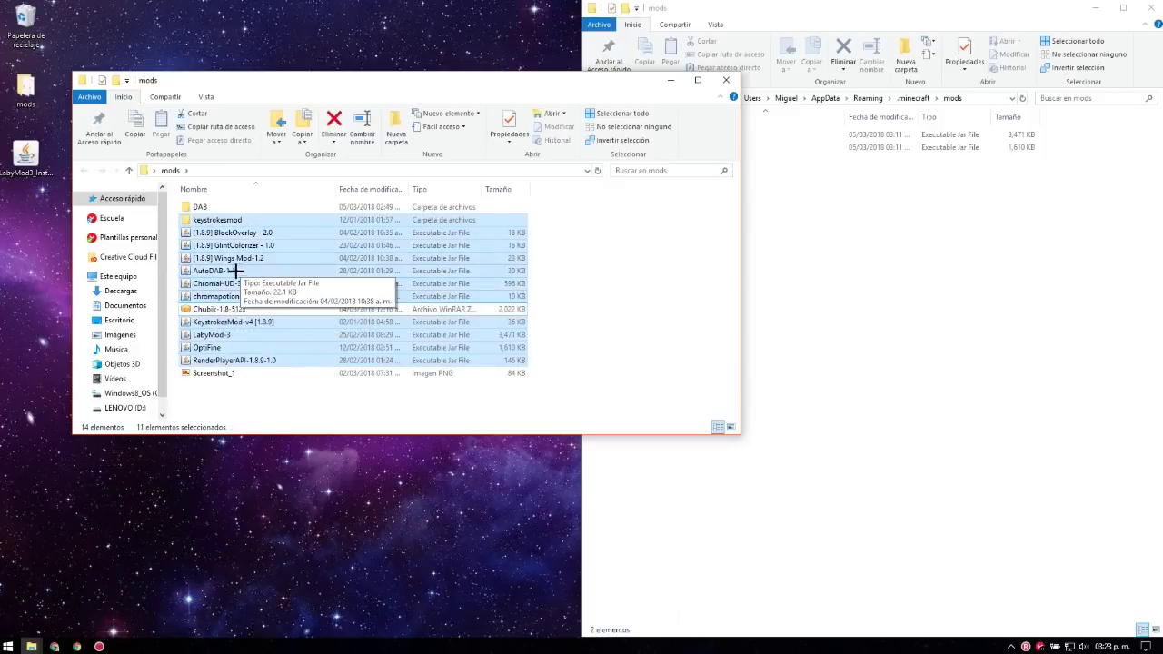
pyautogui.moveTo(239, 268); pyautogui.dragTo(1006, 311)
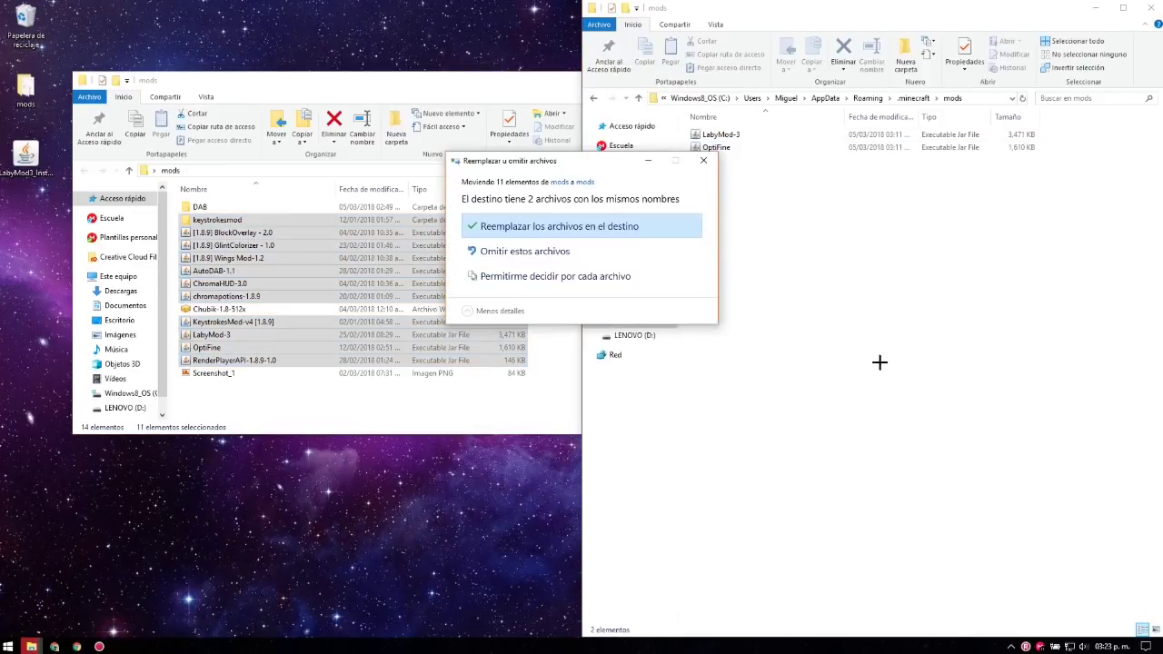
pyautogui.moveTo(572, 162); pyautogui.dragTo(334, 174)
pyautogui.click(321, 241)
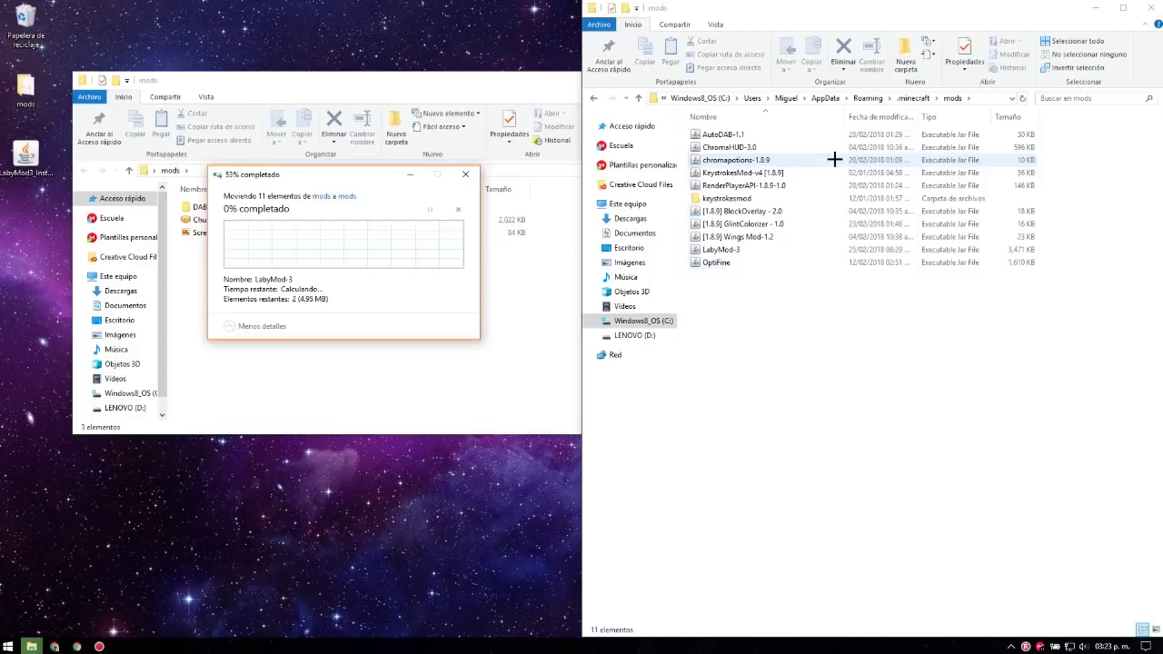
pyautogui.click(447, 320)
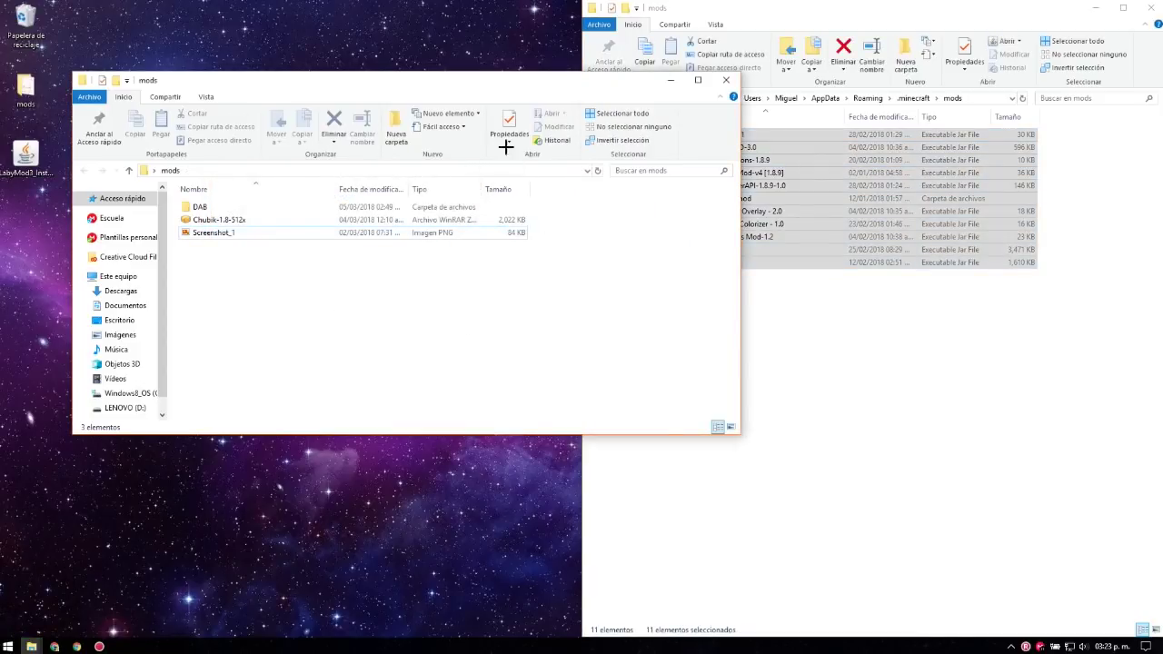
# Close the desktop mods folder and the .minecraft mods folder windows
pyautogui.moveTo(540, 78); pyautogui.dragTo(405, 81)
pyautogui.click(592, 83)
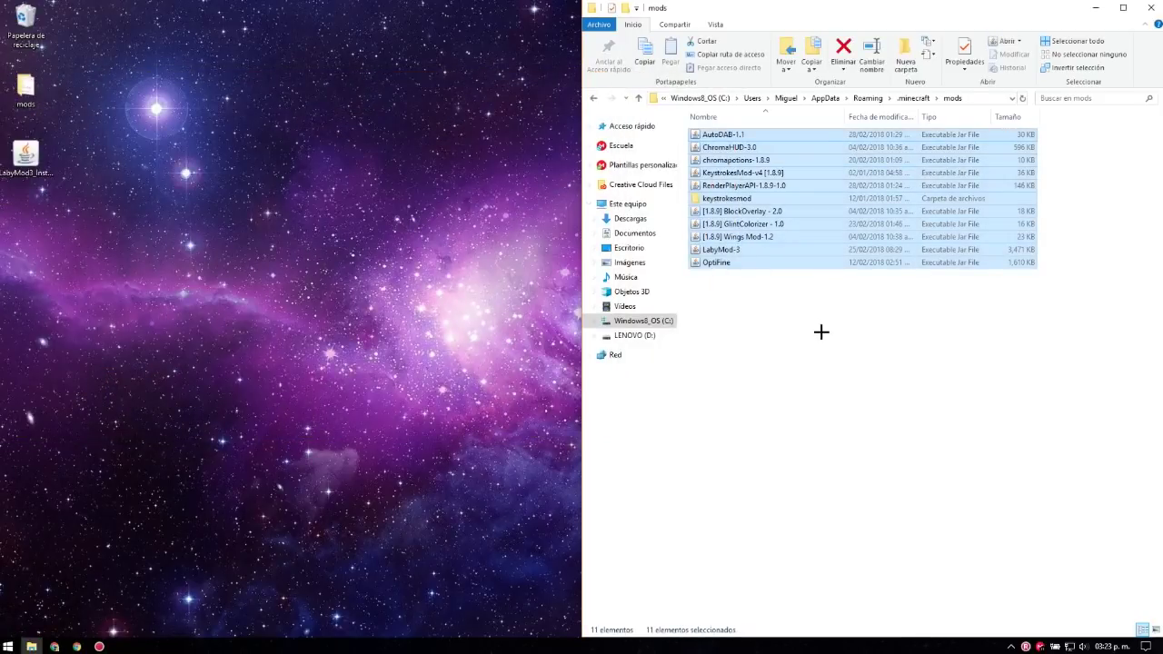
pyautogui.click(820, 330)
pyautogui.moveTo(925, 13); pyautogui.dragTo(672, 15)
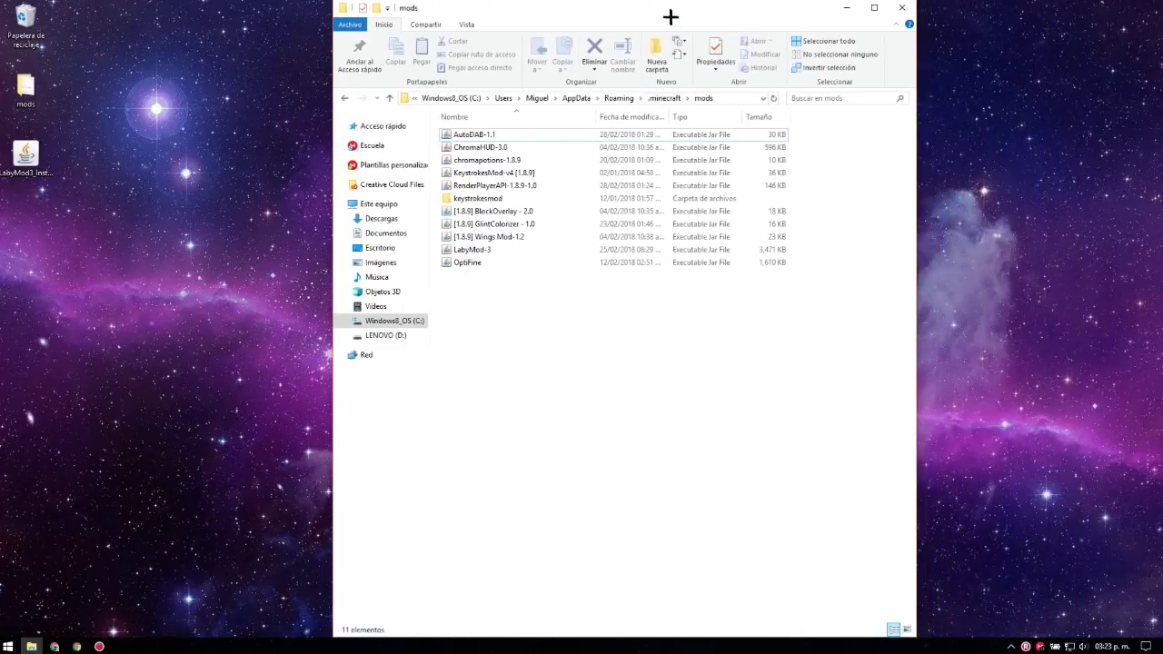
pyautogui.click(896, 8)
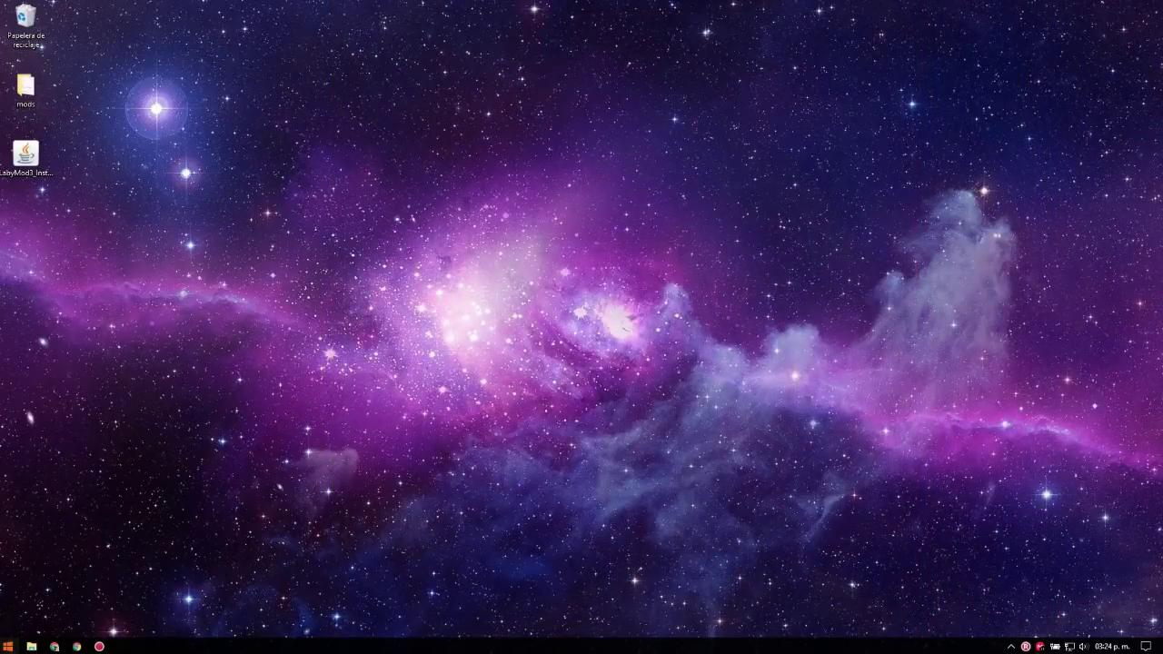
# Open the Minecraft Launcher and start the game with the LABYMOD CON FORGE profile
pyautogui.press('super')
pyautogui.click(696, 444)
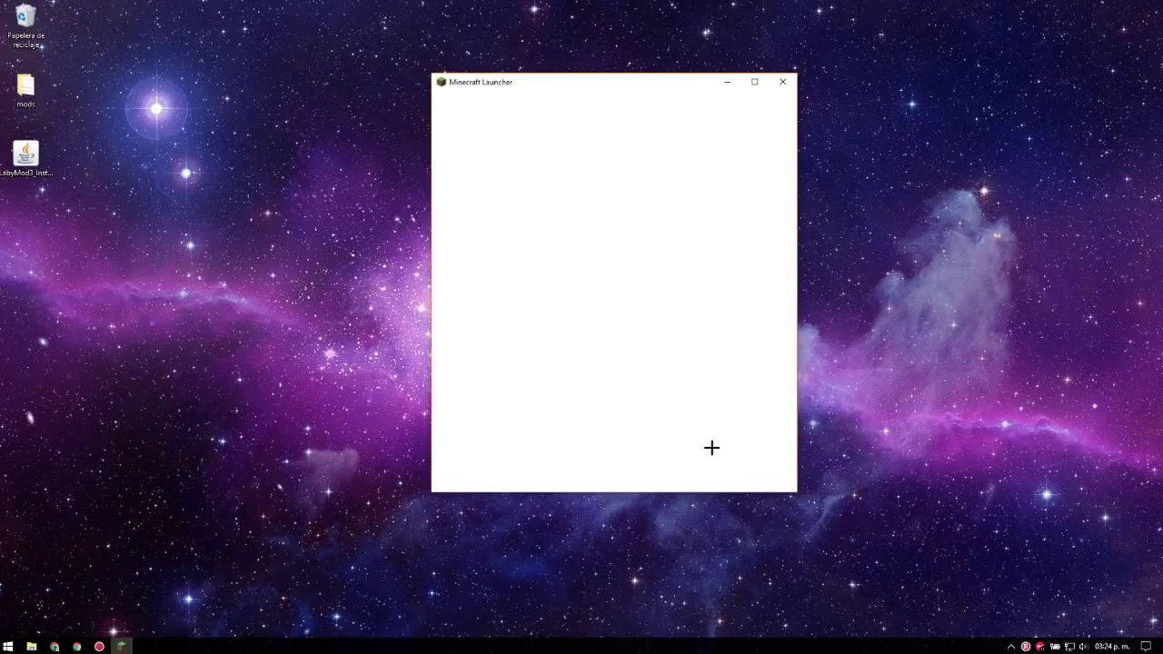
pyautogui.click(697, 454)
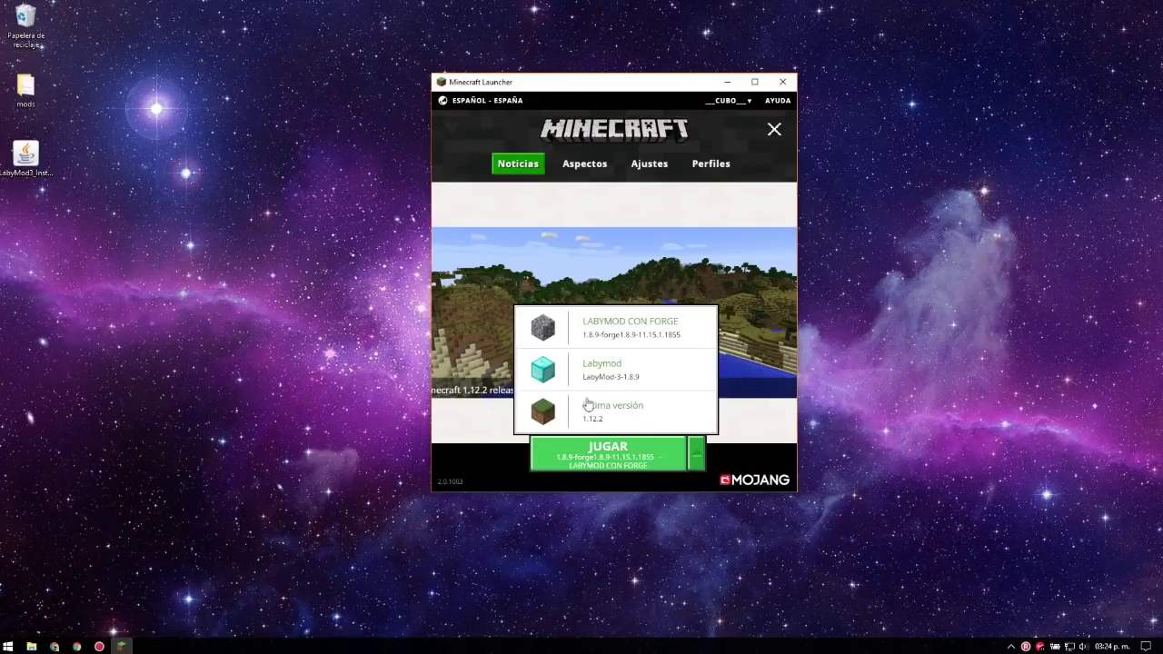
pyautogui.click(662, 338)
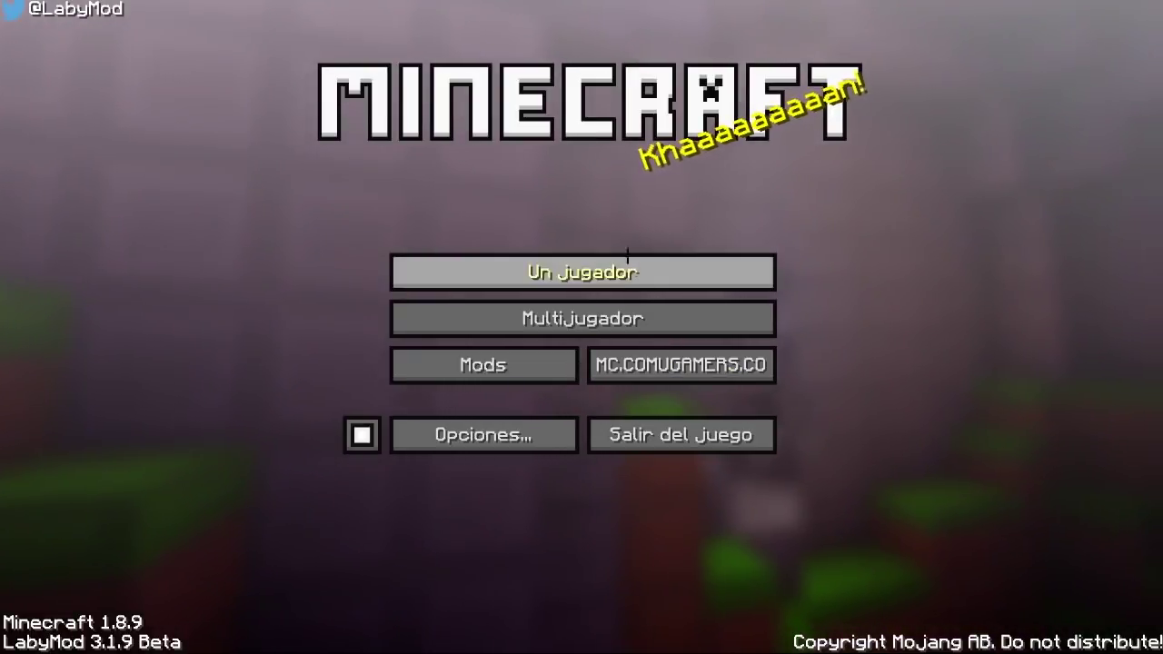
# Load the single-player world 1_8 and fly down to the ground beside the small pond
pyautogui.click(570, 272)
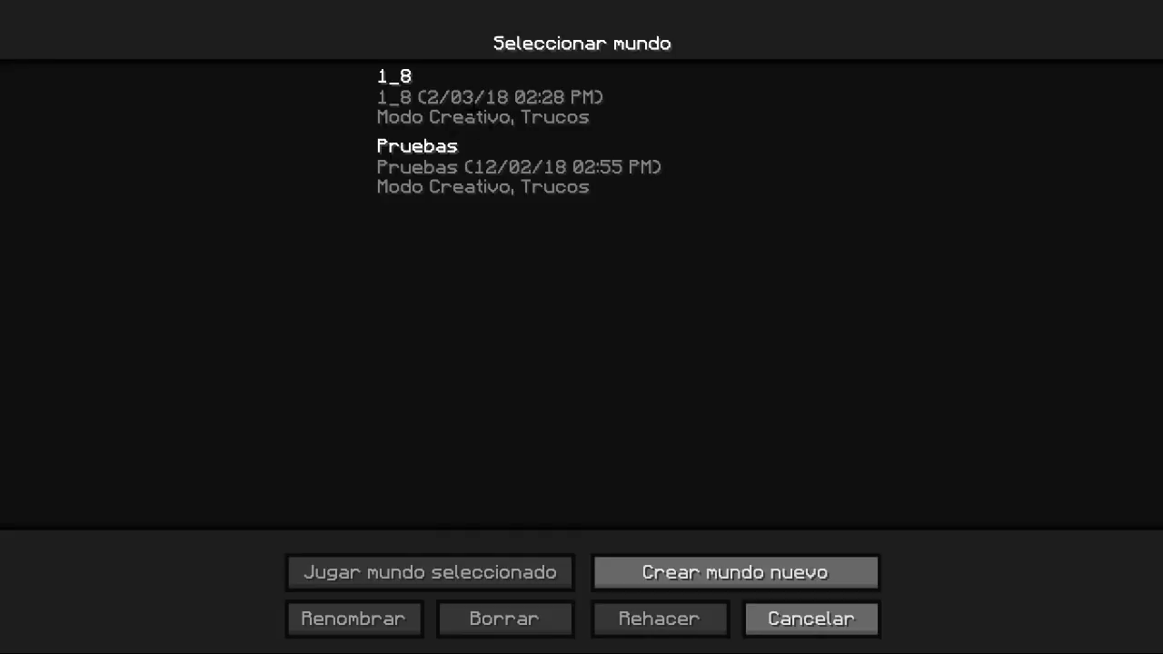
pyautogui.click(582, 98)
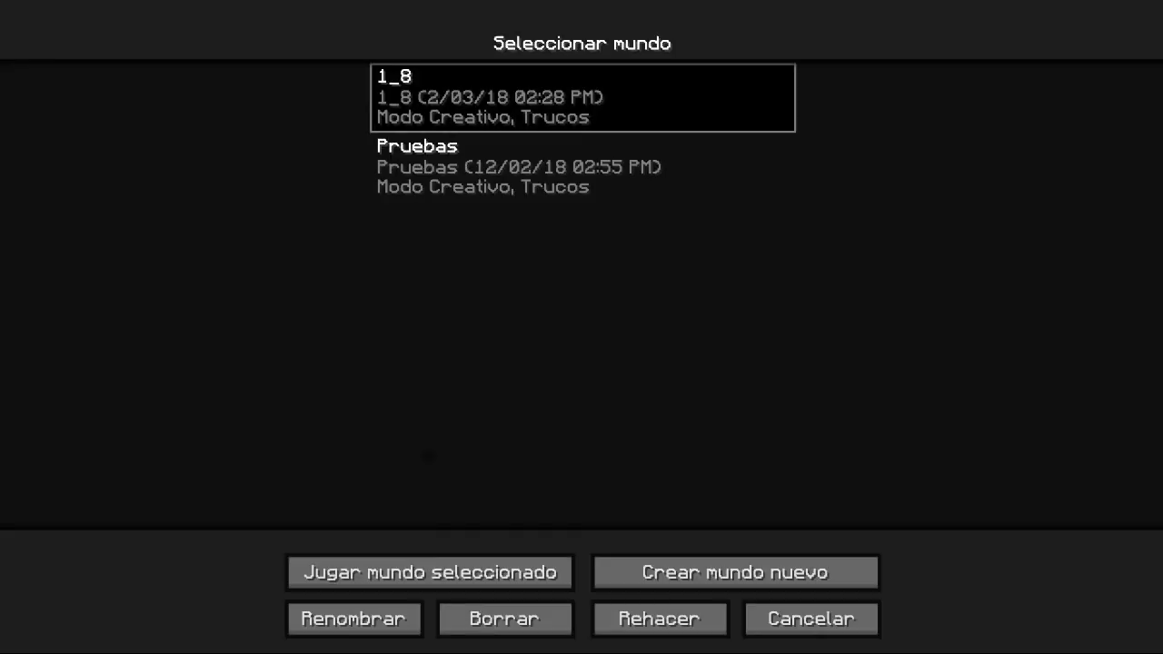
pyautogui.click(429, 573)
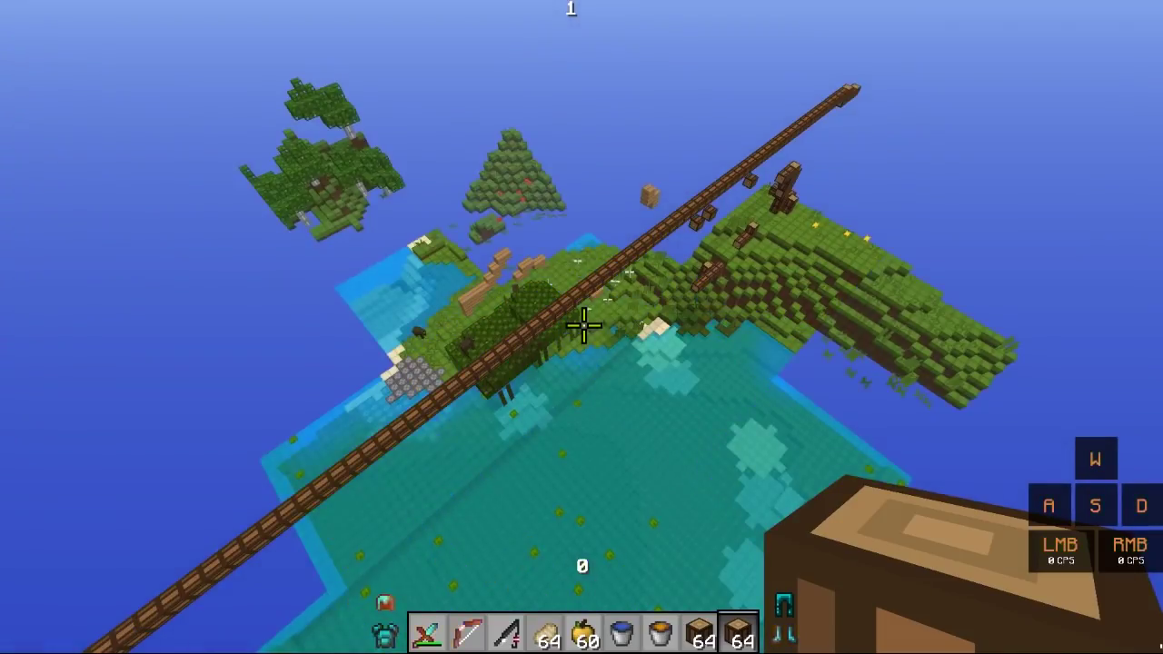
pyautogui.press('w')
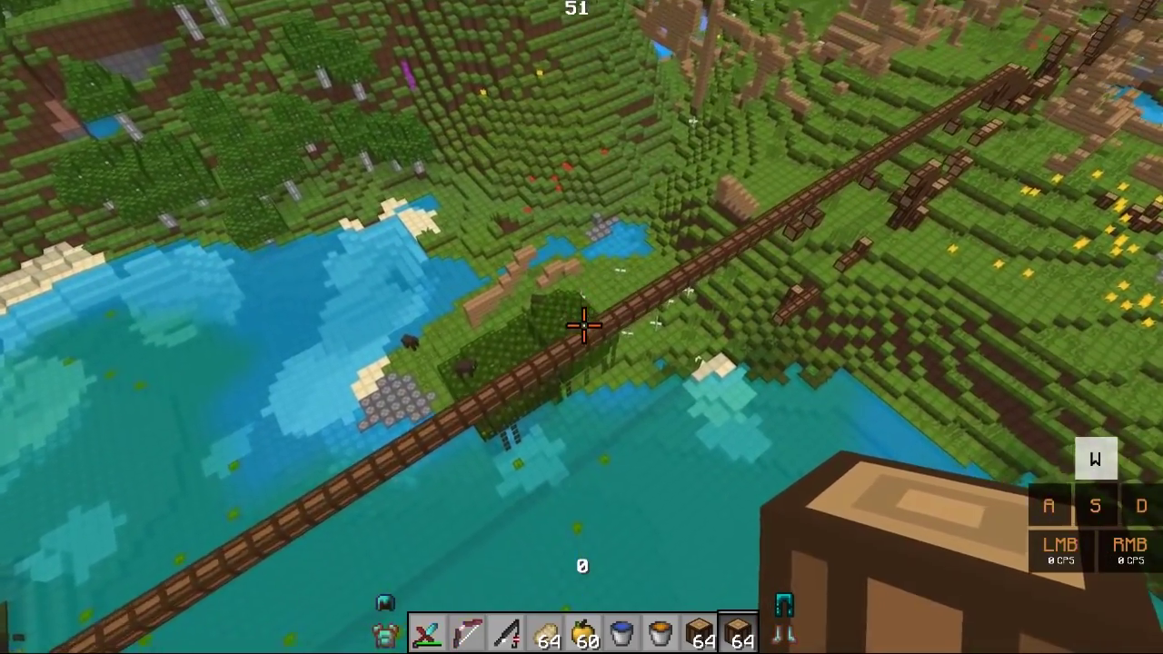
pyautogui.press('w')
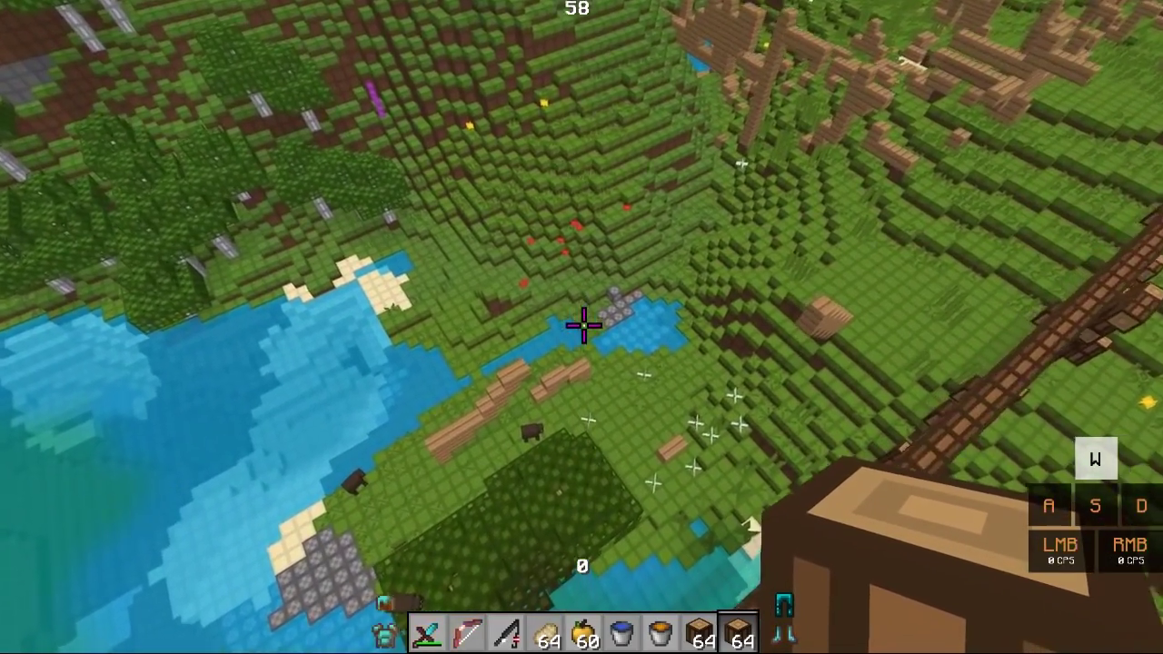
pyautogui.press('w')
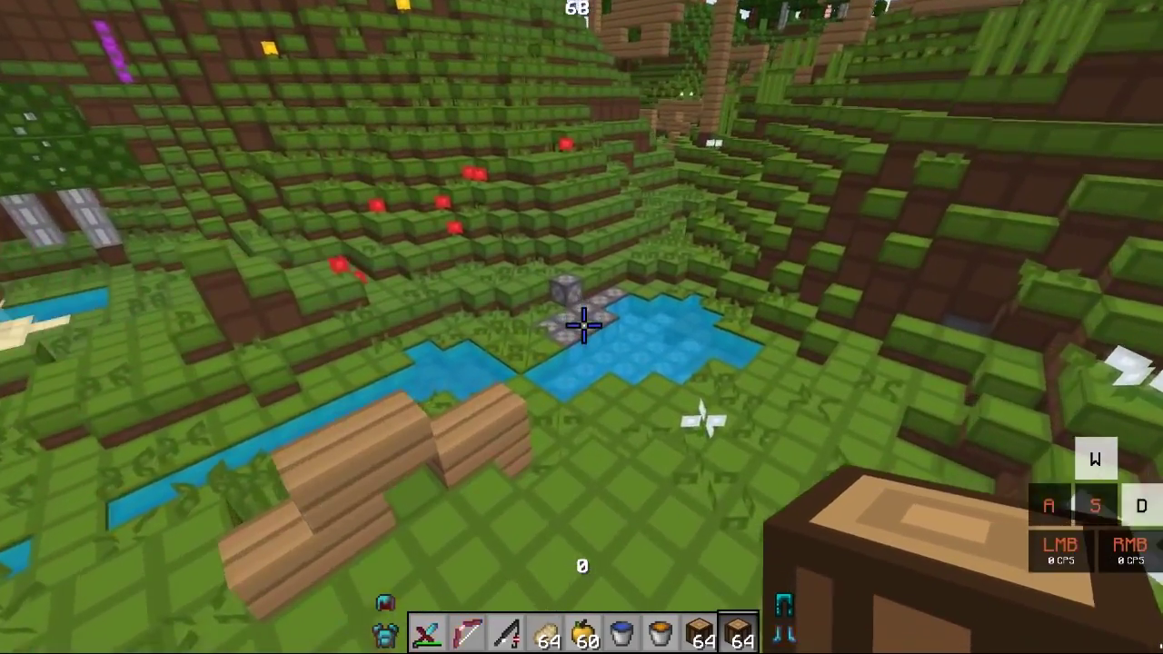
pyautogui.press('w')
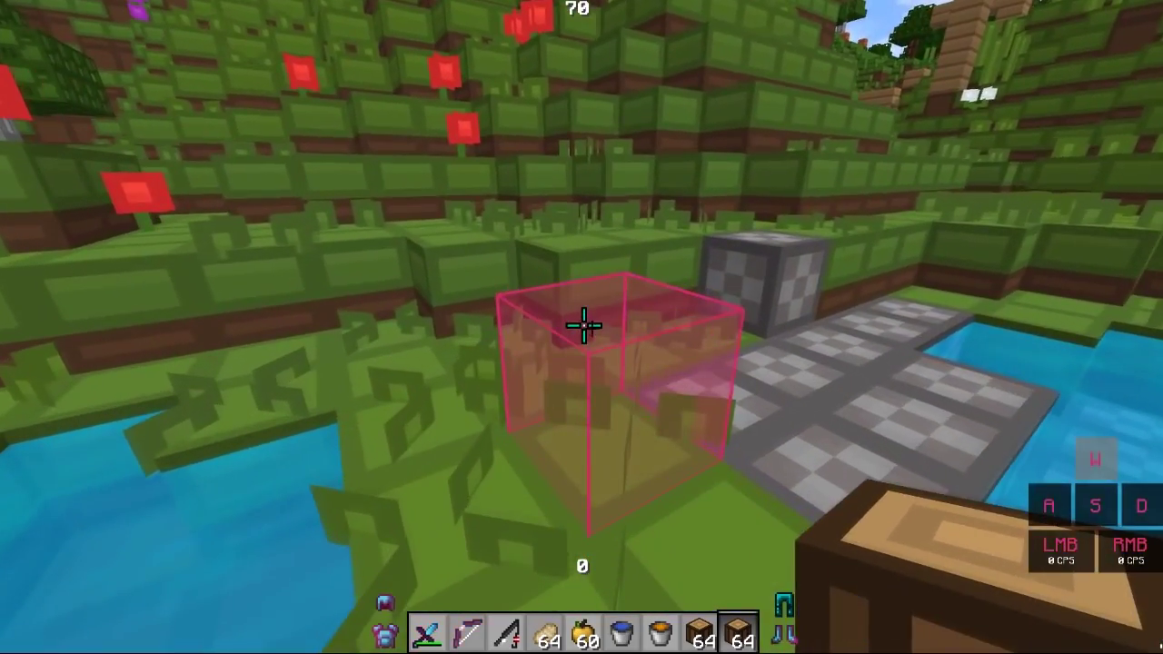
# Examine the LabyMod settings and its Ingame GUI editor from the game options, and return to the world
pyautogui.press('e')
pyautogui.press('Escape')
pyautogui.press('Escape')
pyautogui.click(490, 337)
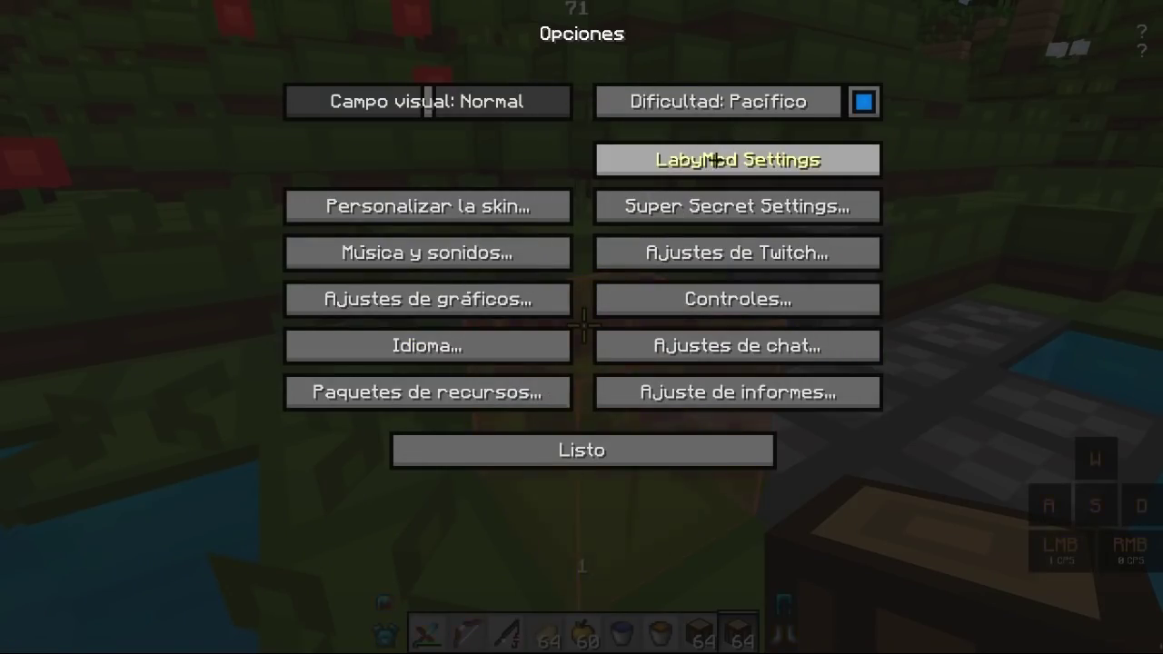
pyautogui.click(647, 167)
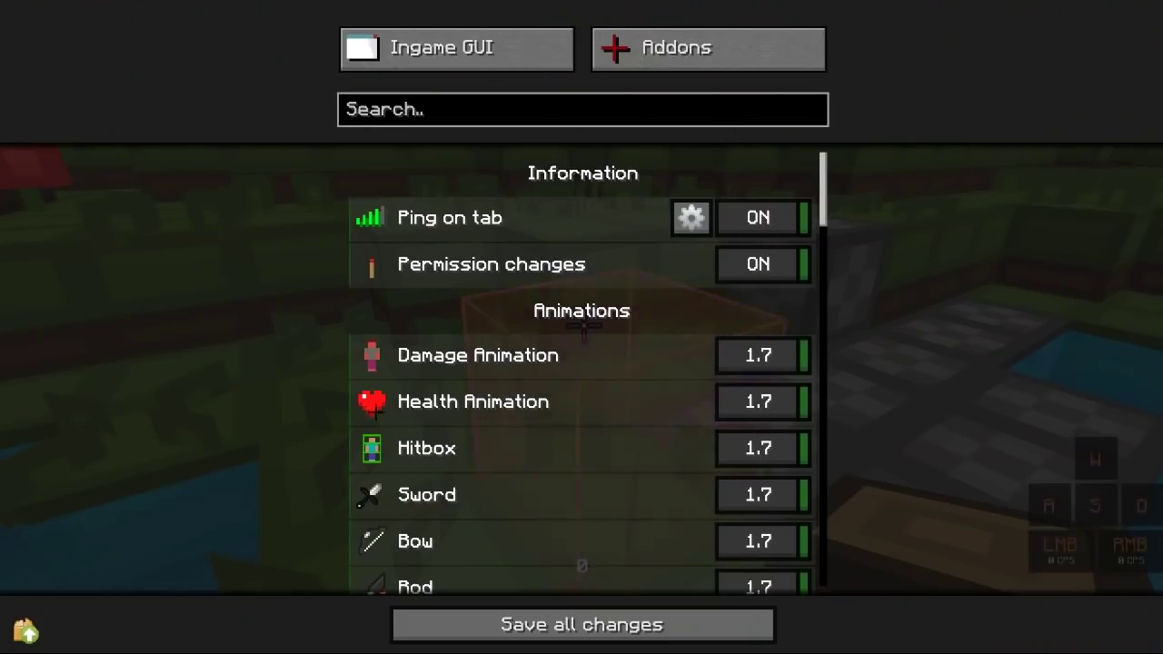
pyautogui.click(465, 51)
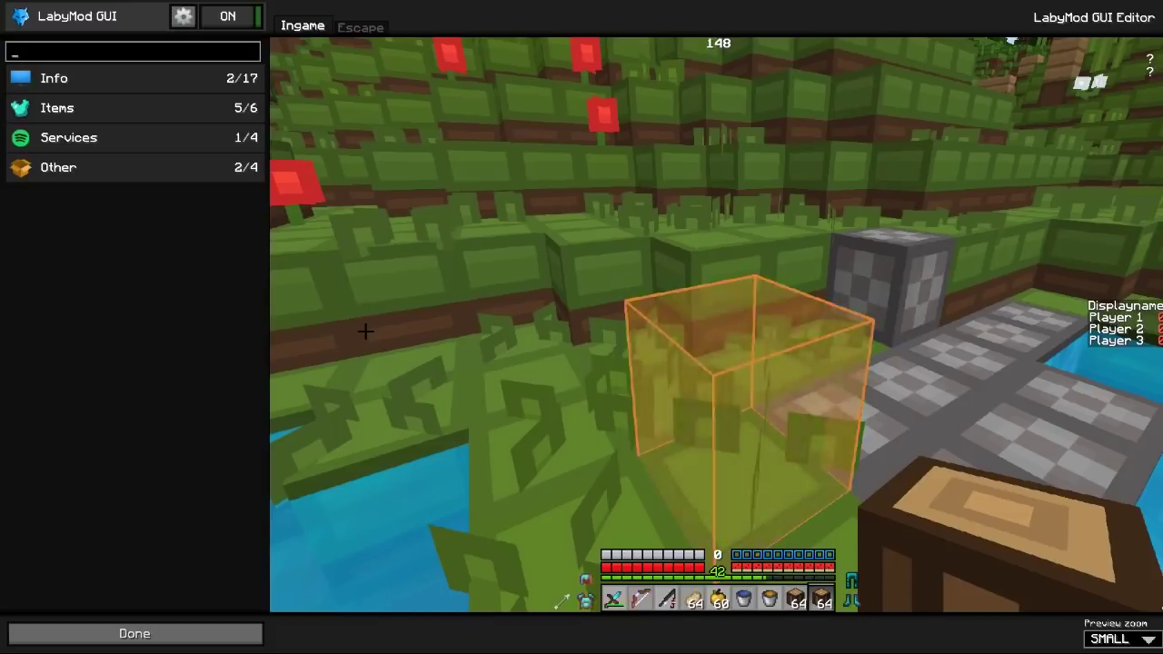
pyautogui.click(161, 633)
pyautogui.press('Escape')
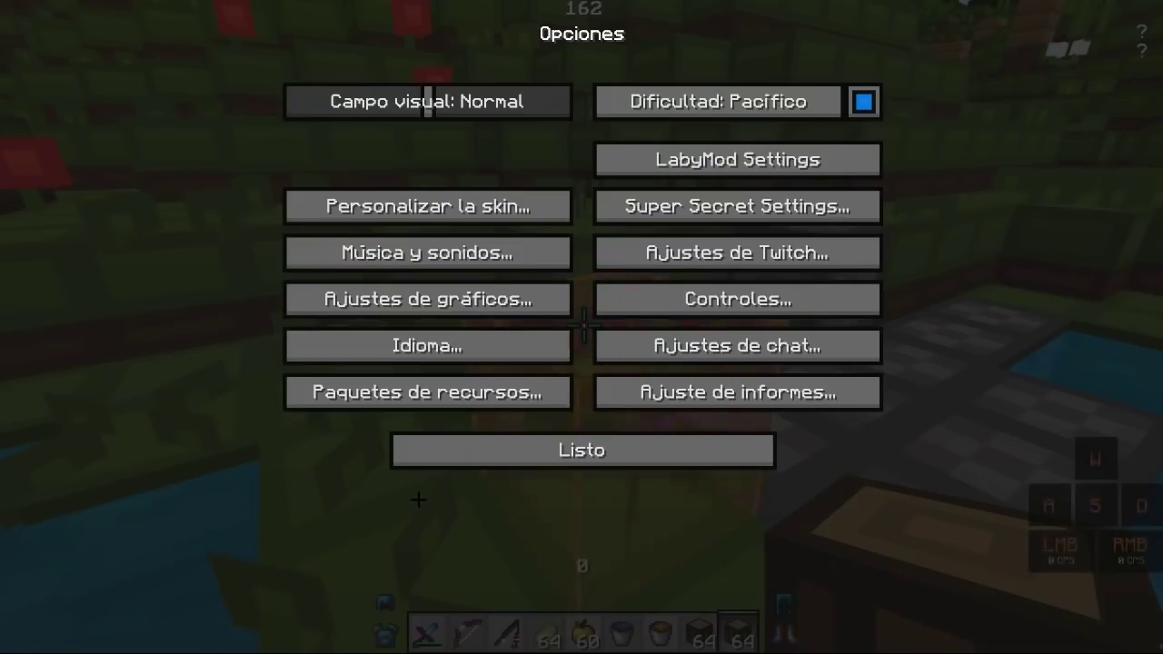
pyautogui.press('Escape')
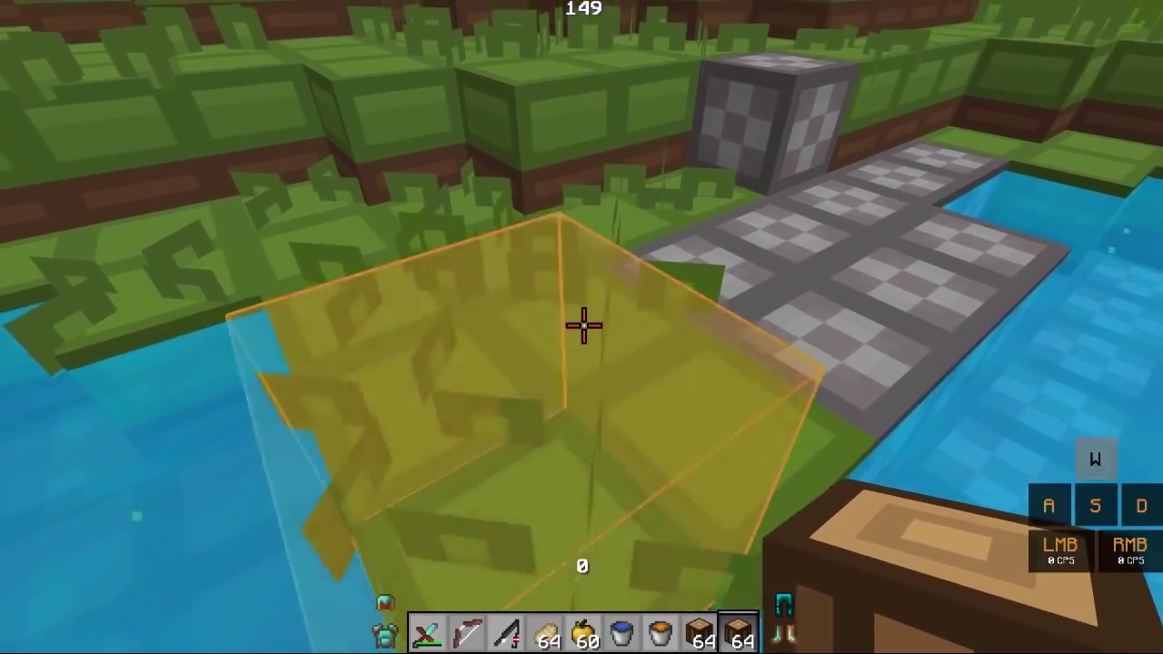
# Run the /blockoverlay command to view the Block Overlay settings, and close them without changing anything
pyautogui.press('w')
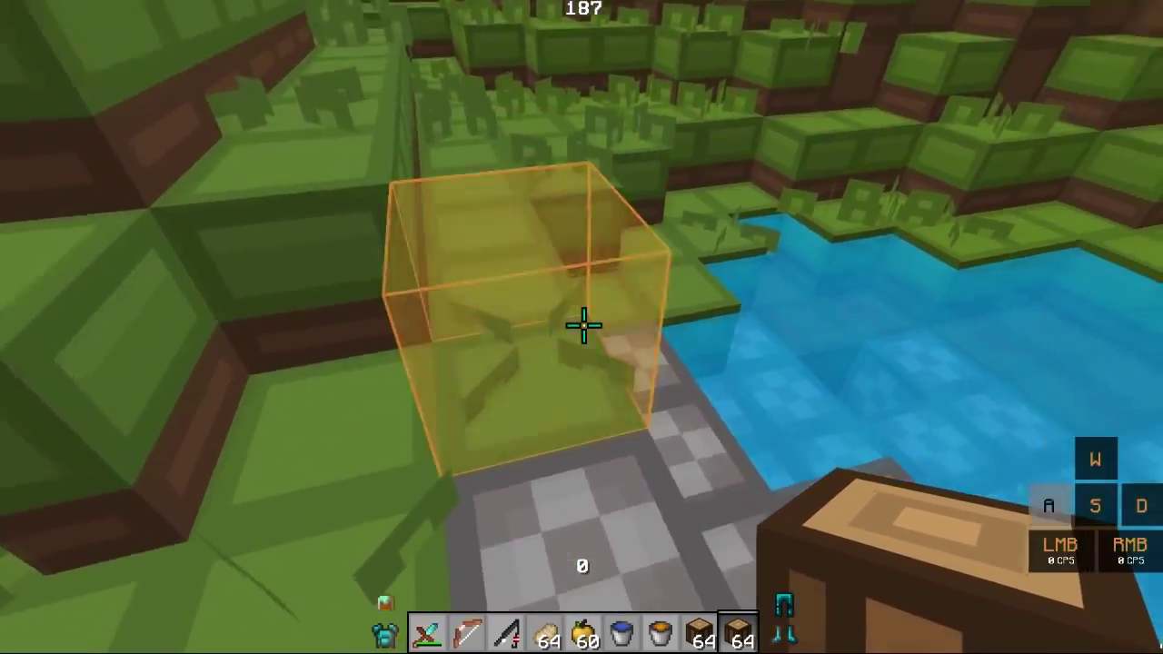
pyautogui.press('/')
pyautogui.write('BLO')
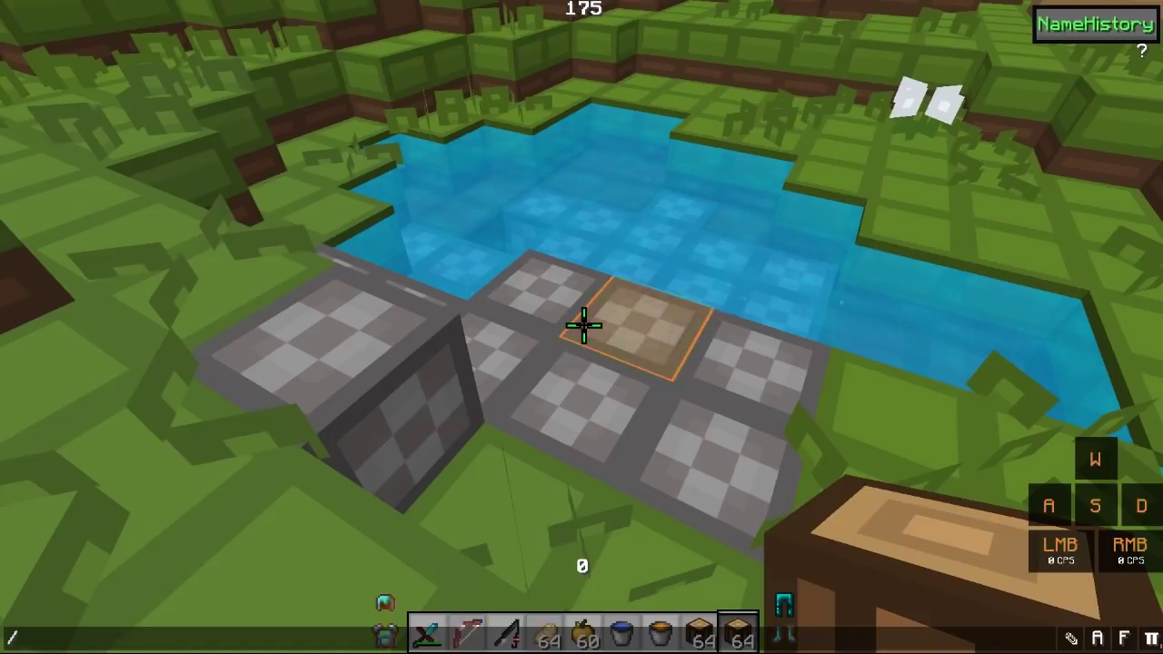
pyautogui.write('ckoverlay')
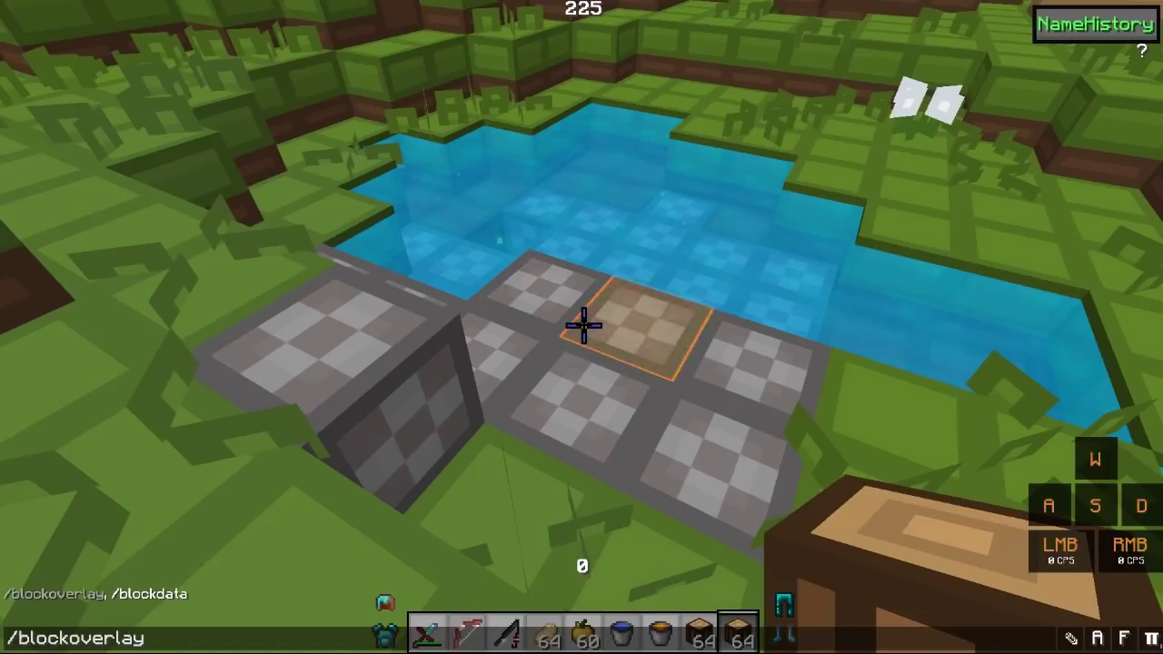
pyautogui.press('Return')
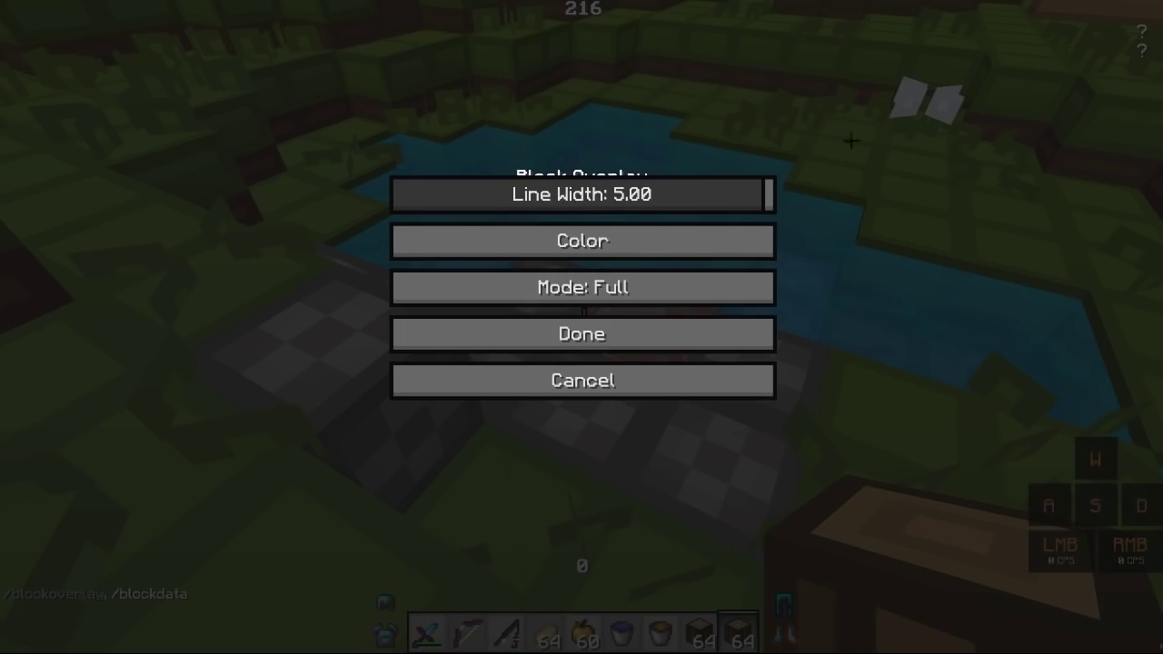
pyautogui.press('Escape')
# Switch to the front-facing third-person view and run /wingsmod to view the wings settings, closing them unchanged
pyautogui.press('F5')
pyautogui.press('F5')
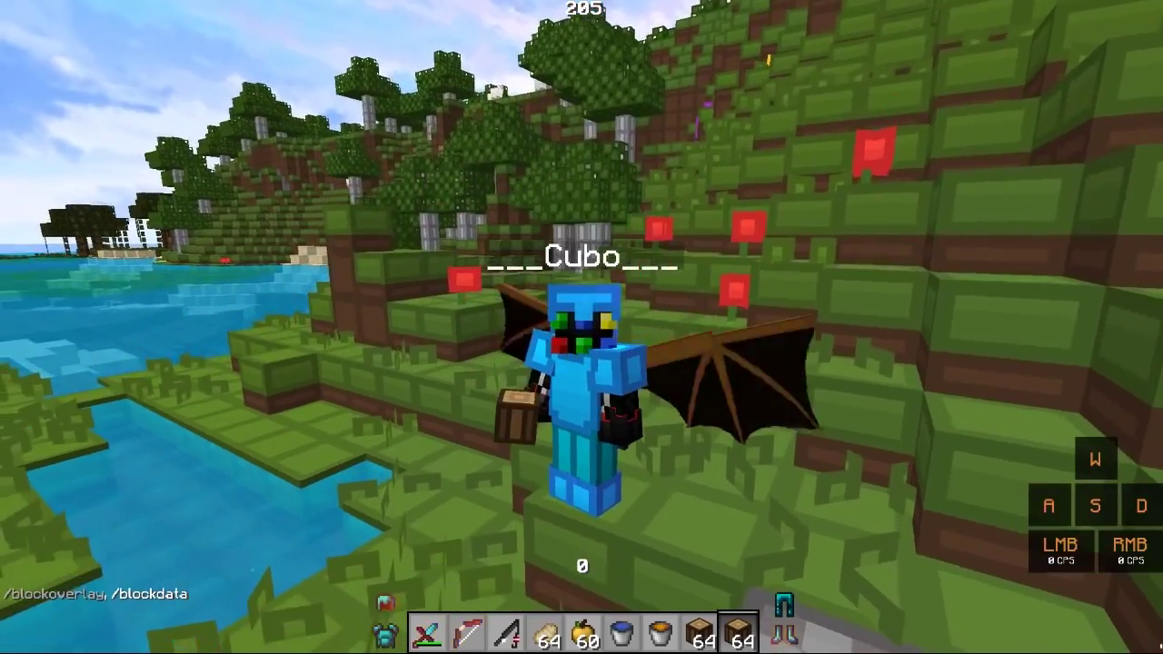
pyautogui.press('/')
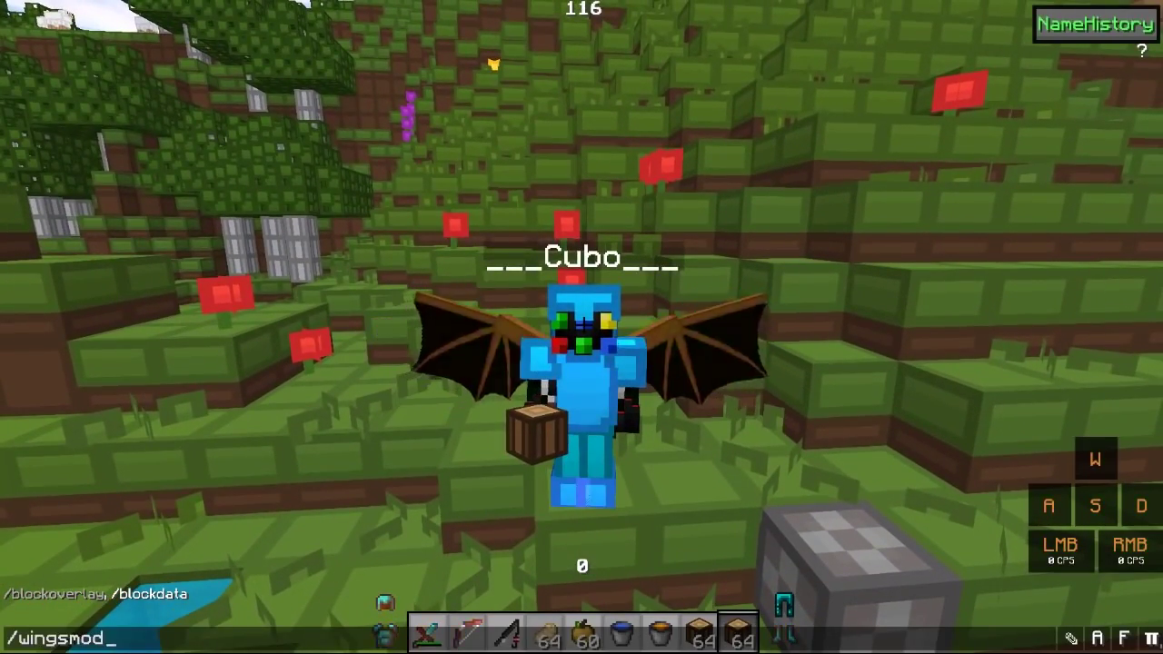
pyautogui.press('Return')
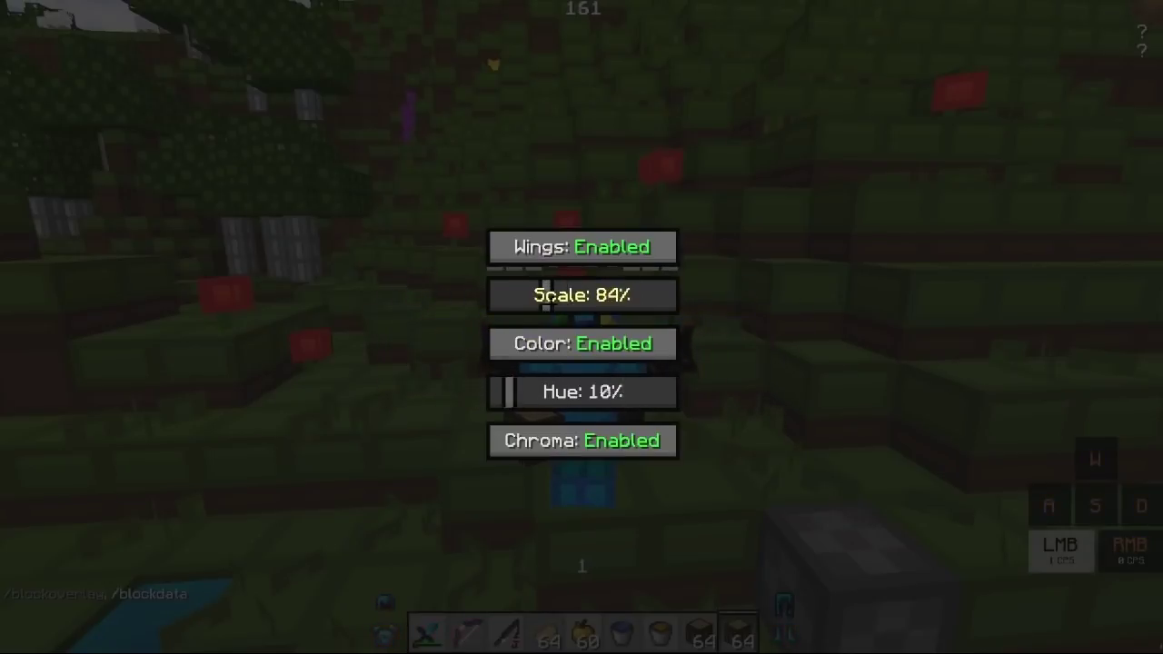
pyautogui.press('Escape')
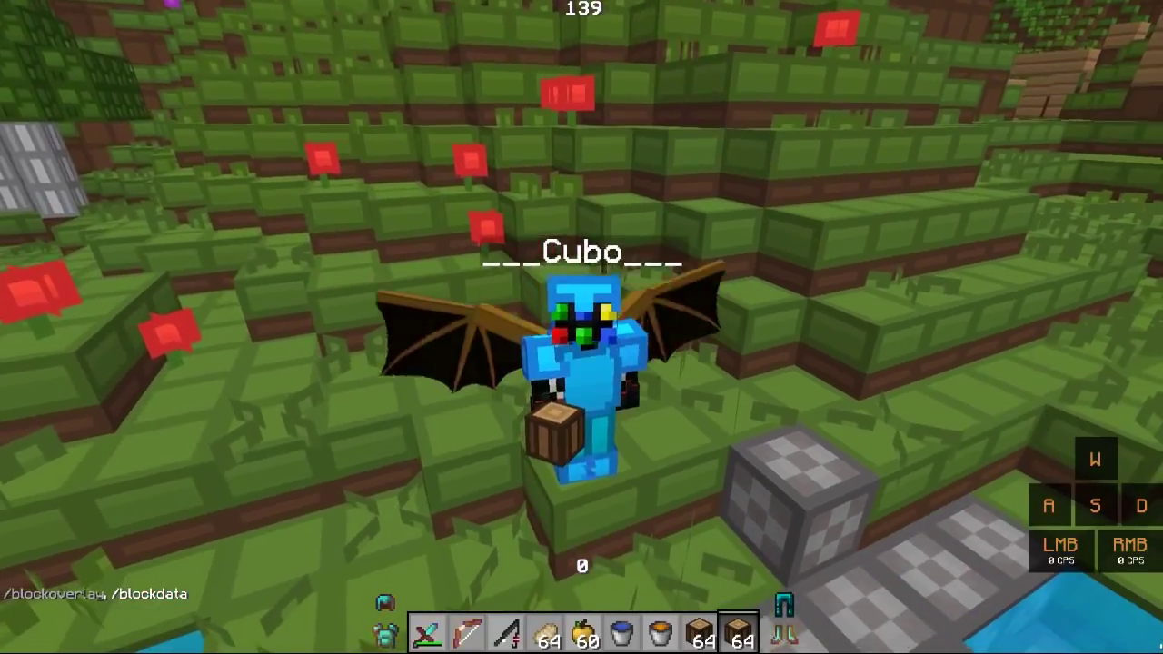